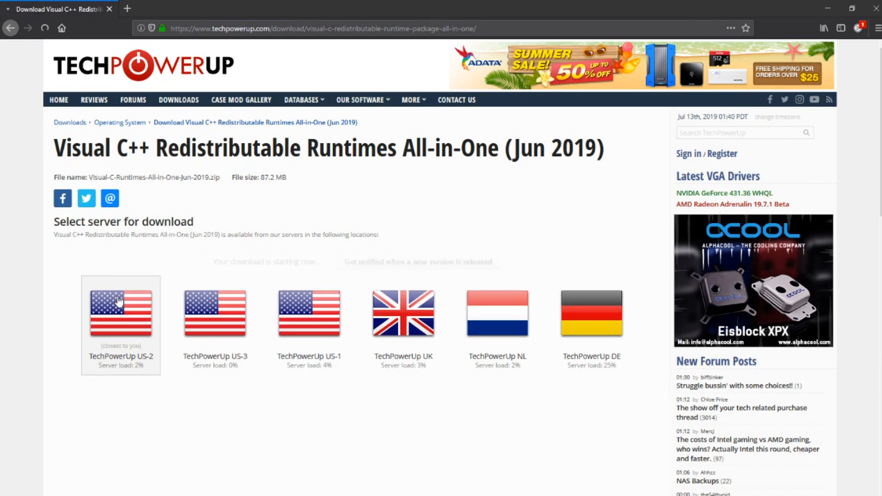
# Save the Visual C++ Redistributable Runtimes All-in-One (Jun 2019) zip and open the downloaded archive.
pyautogui.click(364, 286)
pyautogui.click(494, 328)
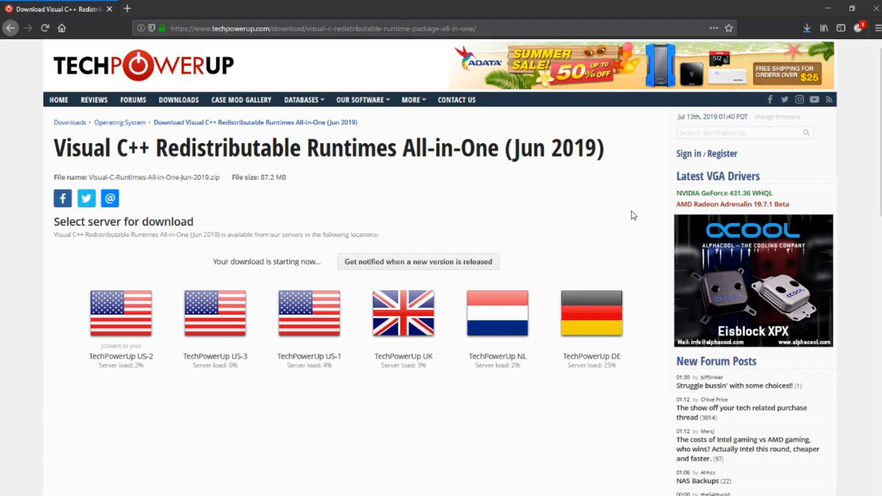
pyautogui.click(805, 29)
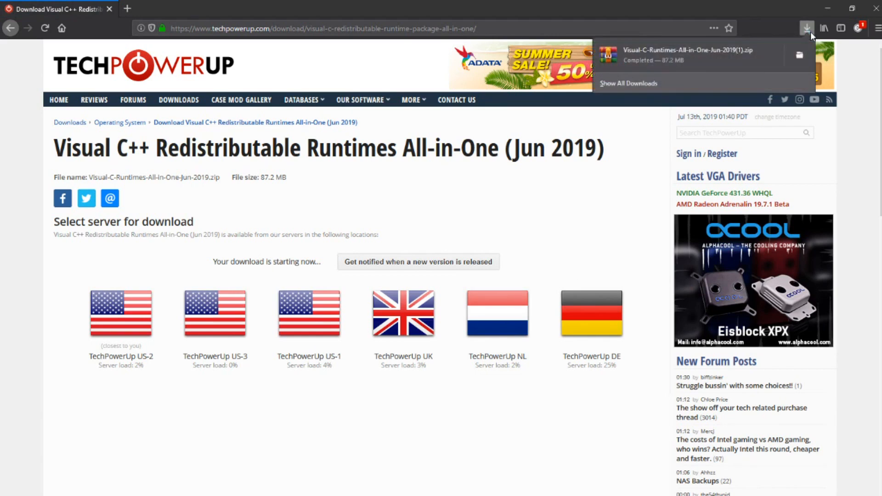
pyautogui.click(755, 53)
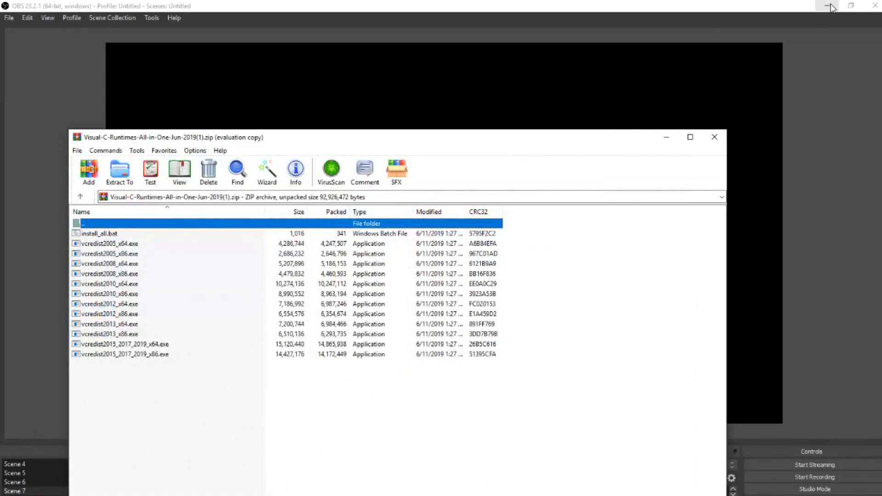
# Clear the desktop view beside the archive window and create a desktop folder named "V C++".
pyautogui.click(822, 4)
pyautogui.moveTo(179, 142); pyautogui.dragTo(492, 98)
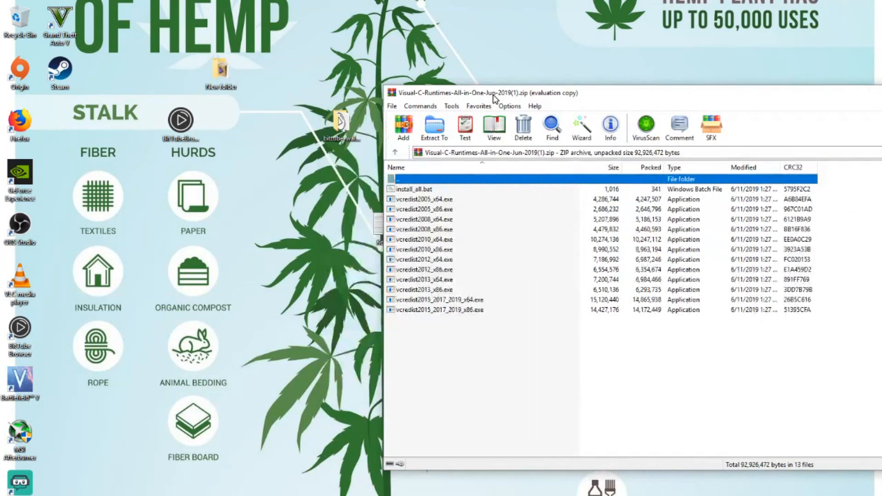
pyautogui.rightClick(314, 198)
pyautogui.moveTo(336, 287)
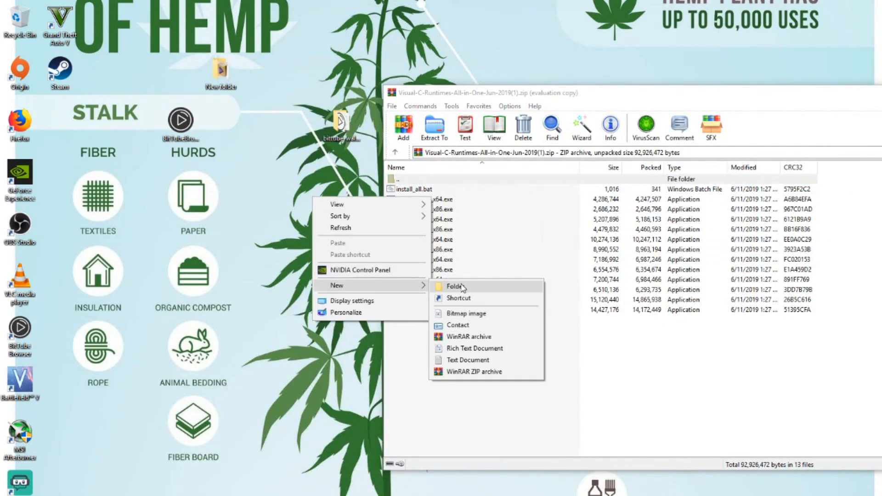
pyautogui.click(461, 286)
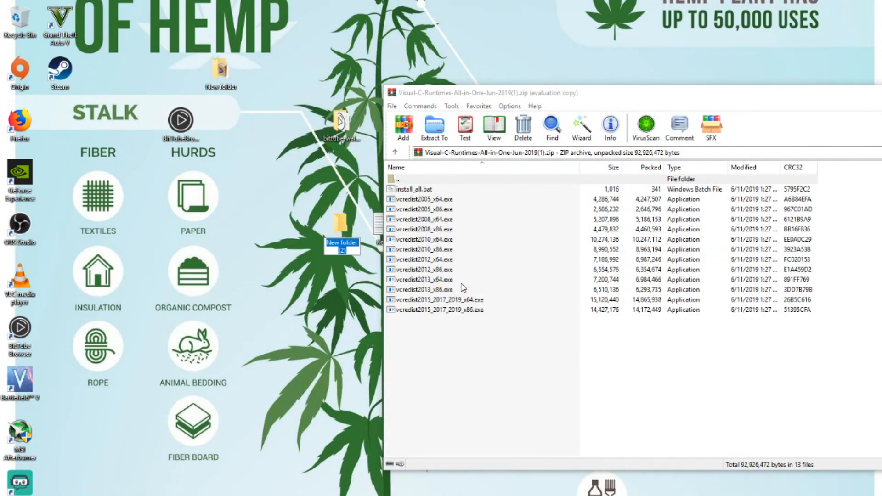
pyautogui.write('V')
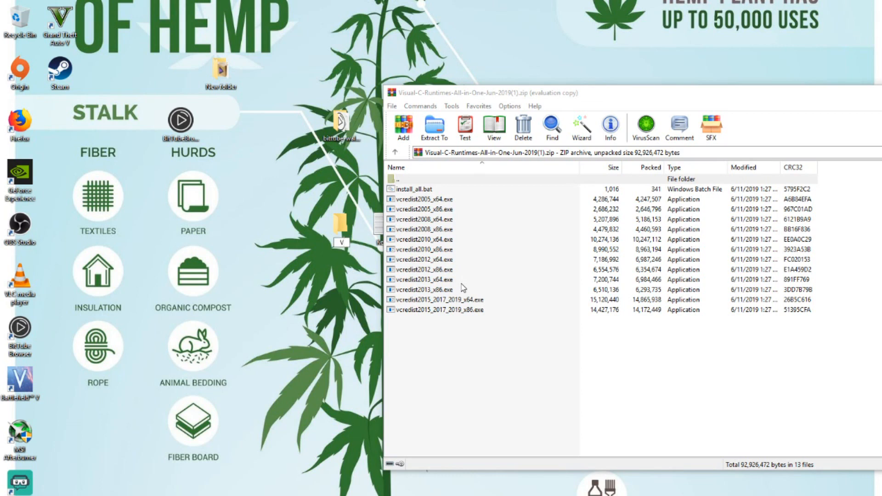
pyautogui.write(' C++')
pyautogui.press('Return')
# Extract all files of the runtimes archive into the V C++ folder and close the archive.
pyautogui.moveTo(441, 345); pyautogui.dragTo(341, 227)
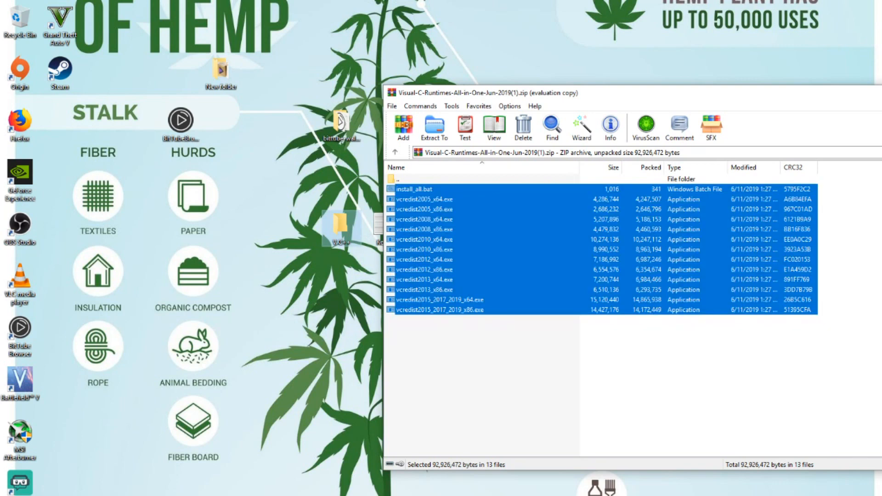
pyautogui.doubleClick(390, 91)
# Open the V C++ folder and run the install_all batch file as administrator.
pyautogui.doubleClick(341, 233)
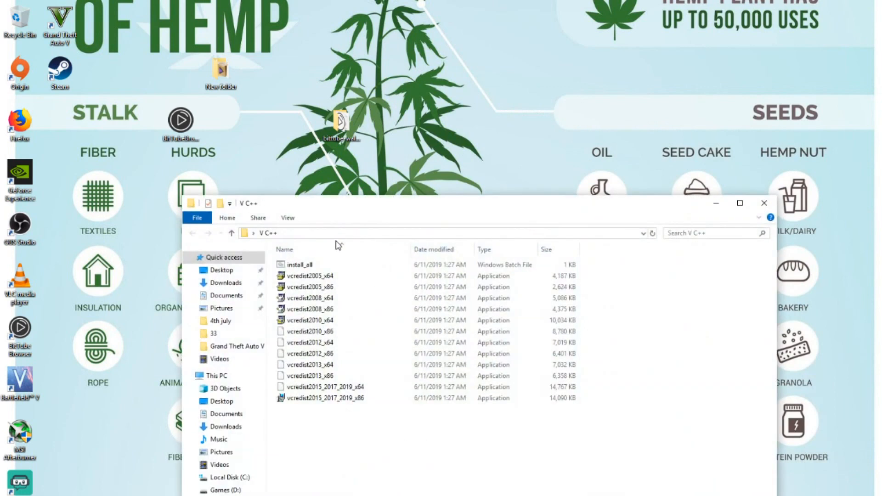
pyautogui.click(297, 269)
pyautogui.rightClick(298, 269)
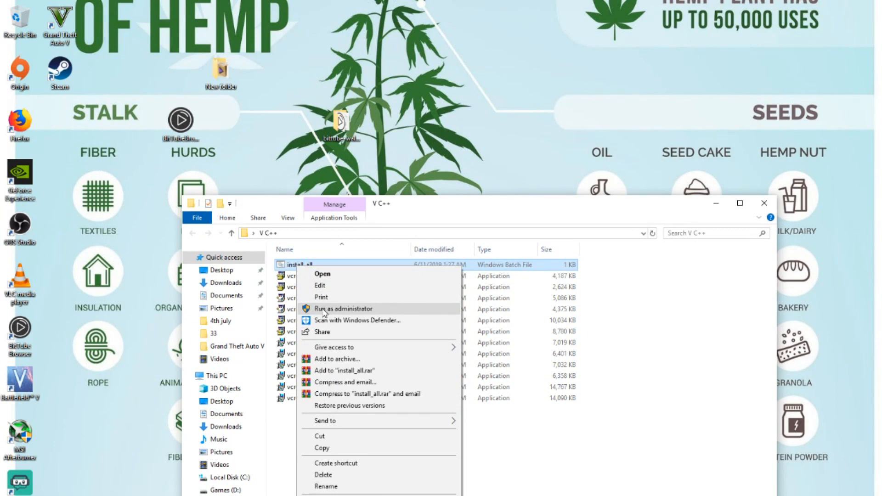
pyautogui.click(324, 313)
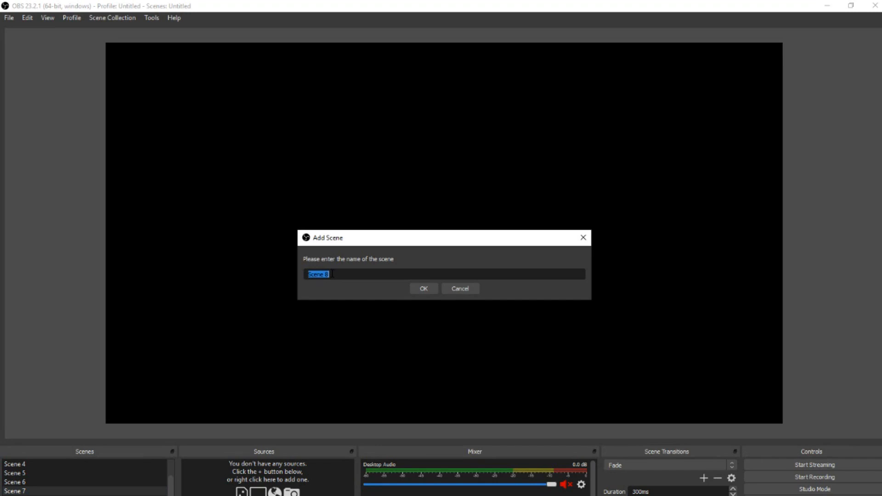
# Add a scene named "Main Screen" in OBS and bring up the choice of source types.
pyautogui.write('Main Scre')
pyautogui.click(423, 290)
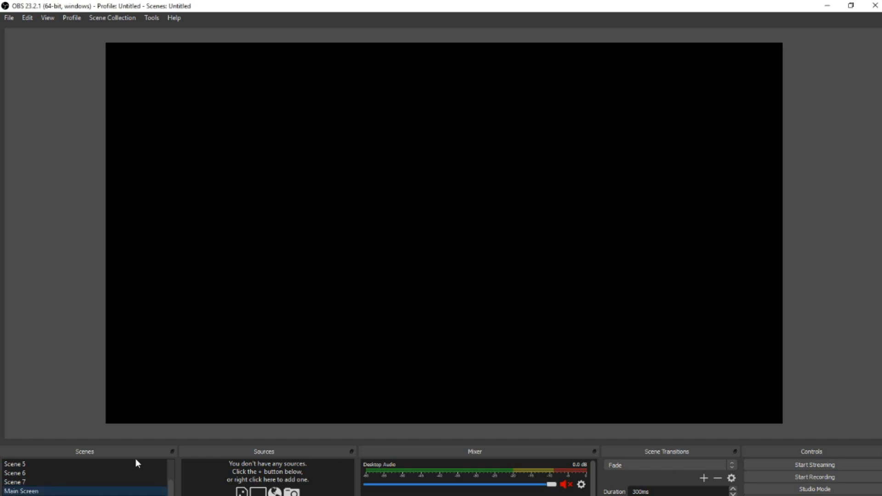
pyautogui.click(195, 495)
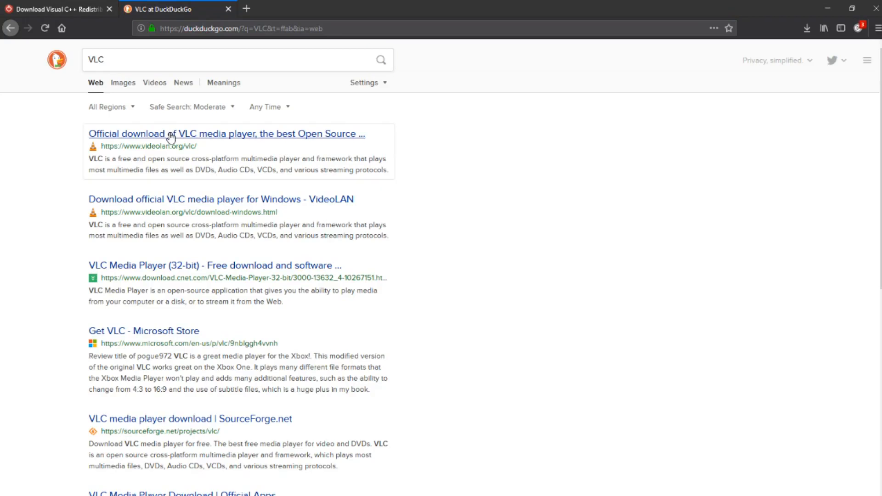
# Download the Windows 64bit VLC installer, vlc-3.0.7.1-win64.exe, from the official VideoLAN site using the csclub.uwaterloo.ca mirror.
pyautogui.click(171, 136)
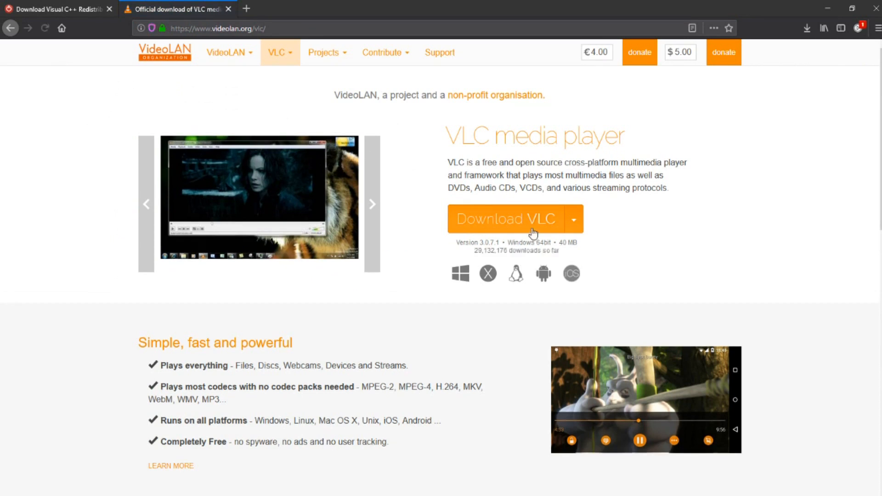
pyautogui.click(574, 222)
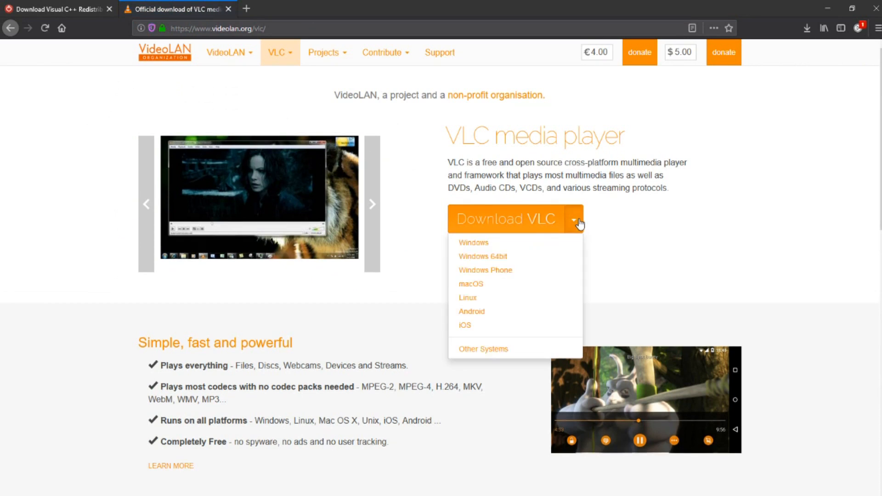
pyautogui.click(479, 258)
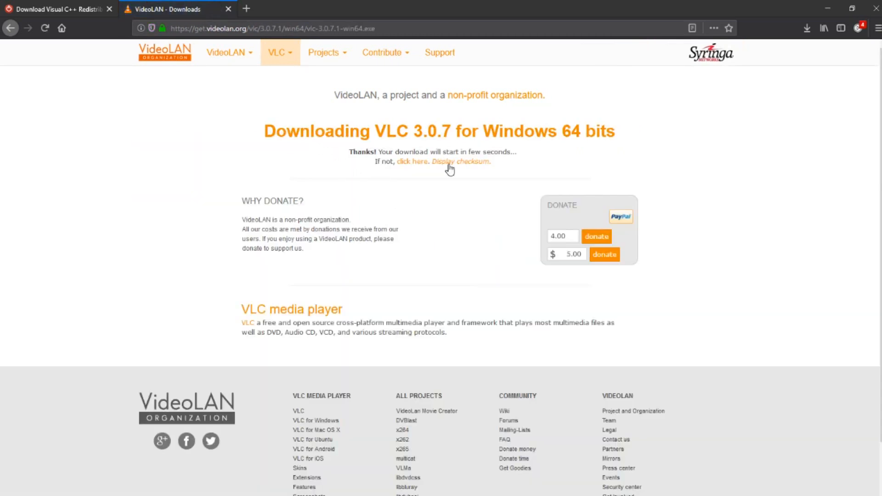
pyautogui.click(412, 161)
pyautogui.click(410, 175)
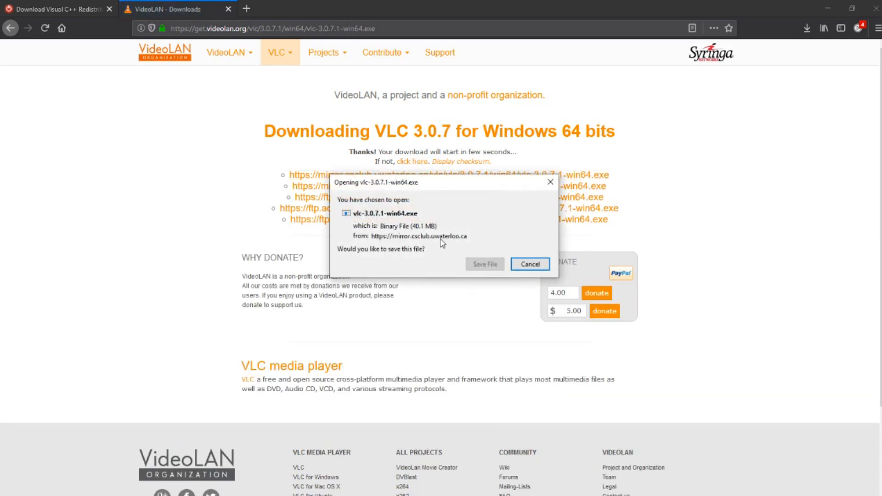
pyautogui.click(478, 264)
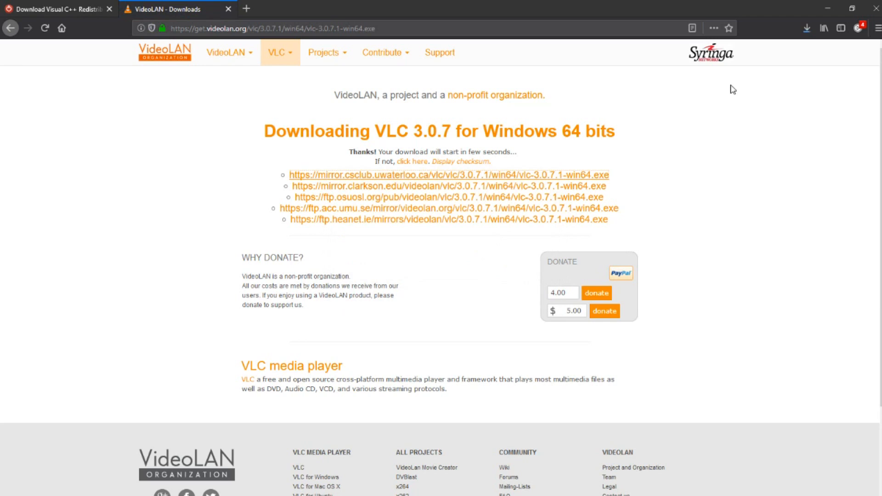
# Launch the downloaded VLC installer and go through the VLC media player setup.
pyautogui.click(805, 31)
pyautogui.click(701, 58)
pyautogui.click(504, 357)
pyautogui.click(503, 359)
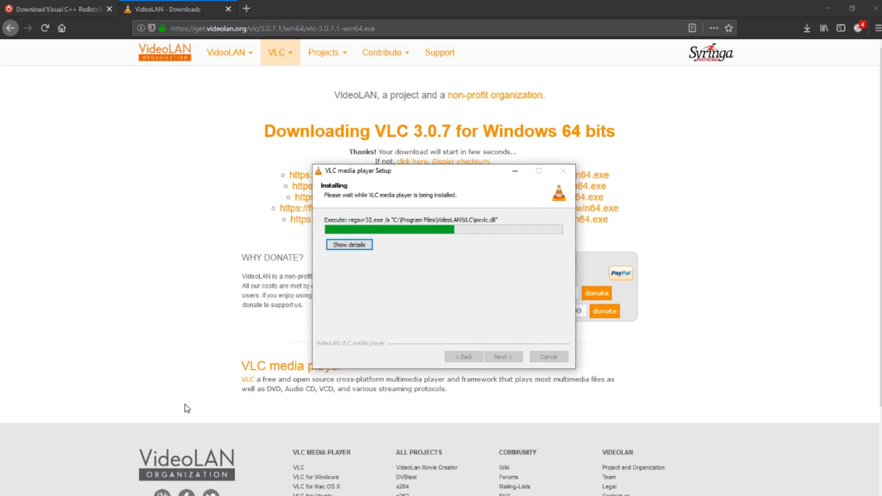
pyautogui.click(411, 259)
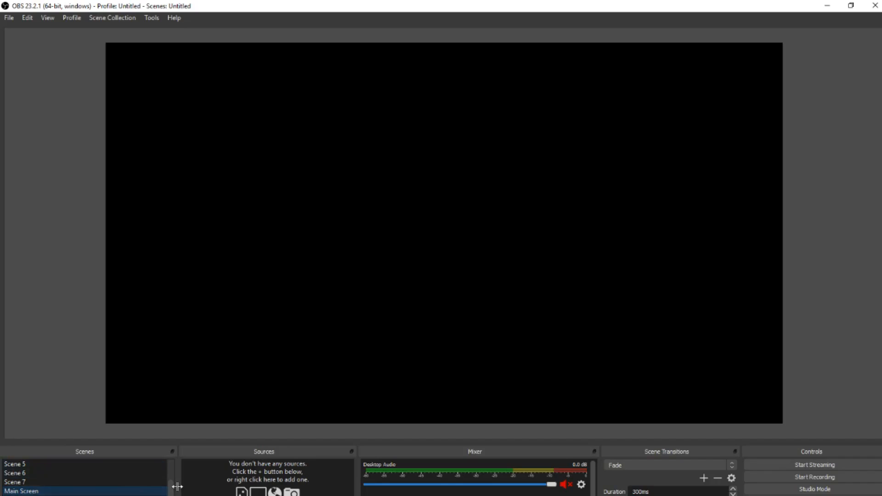
# Add a new VLC Video Source named "Music" to the Main Screen scene in OBS.
pyautogui.click(190, 495)
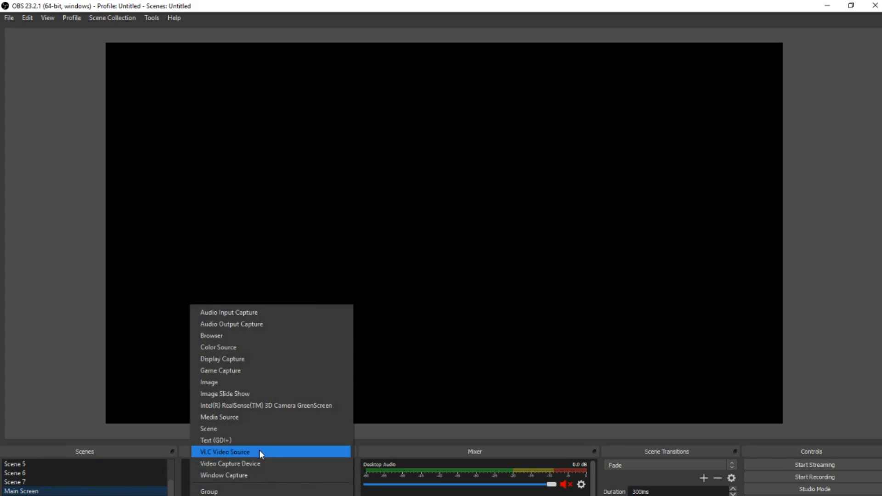
pyautogui.click(220, 453)
pyautogui.write('Music')
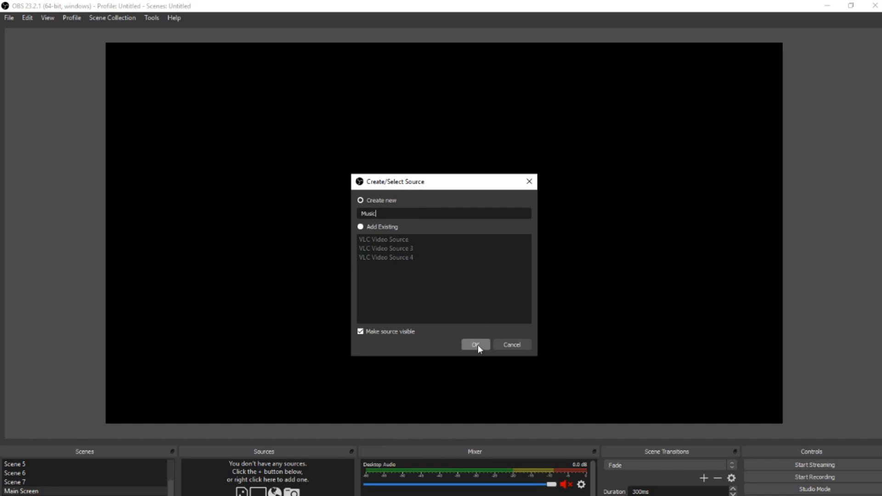
pyautogui.click(476, 345)
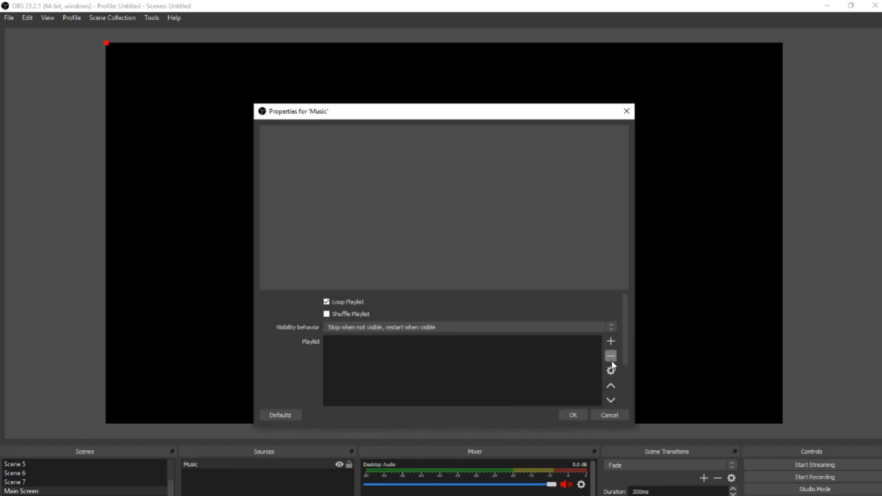
# Add a path/URL entry to the Music source's playlist.
pyautogui.click(611, 341)
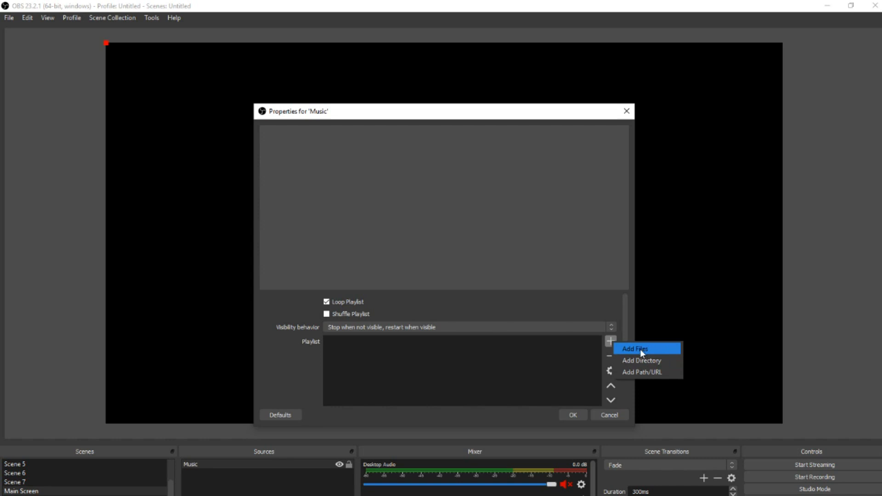
pyautogui.click(639, 372)
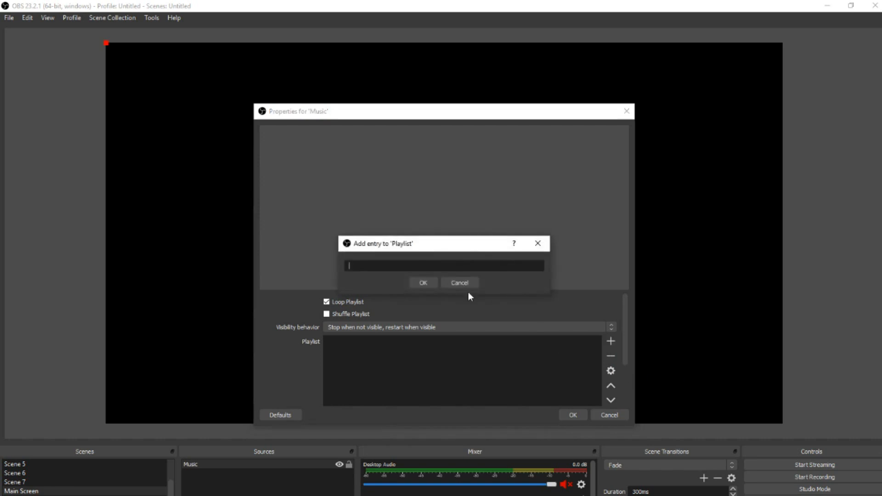
pyautogui.click(421, 283)
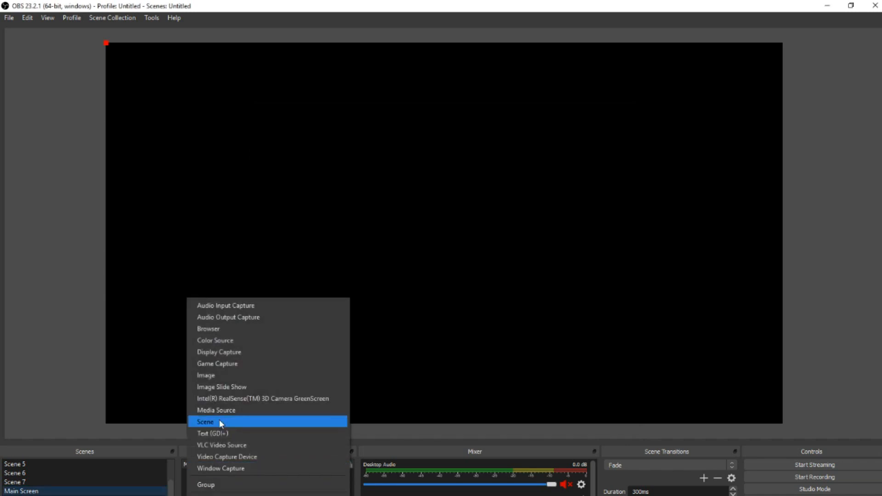
# Add the existing source "Image" to the Main Screen scene and scale the green-line overlay to fit the whole canvas.
pyautogui.click(212, 375)
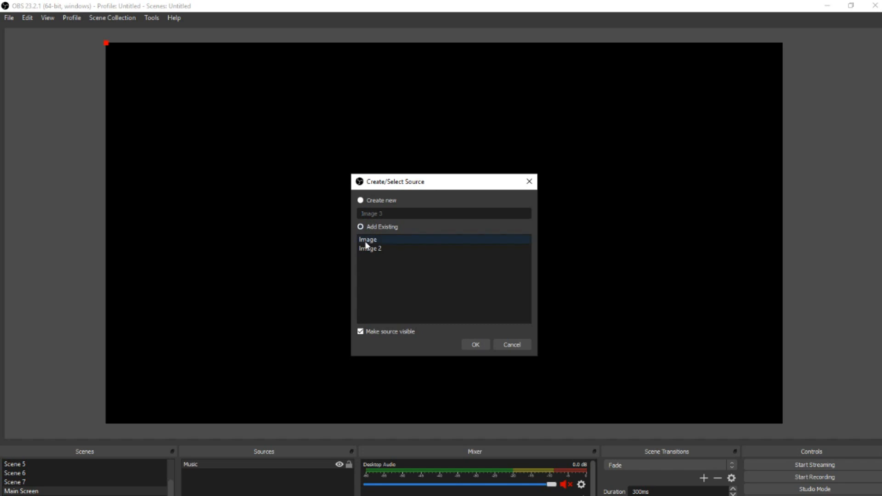
pyautogui.click(365, 241)
pyautogui.click(484, 349)
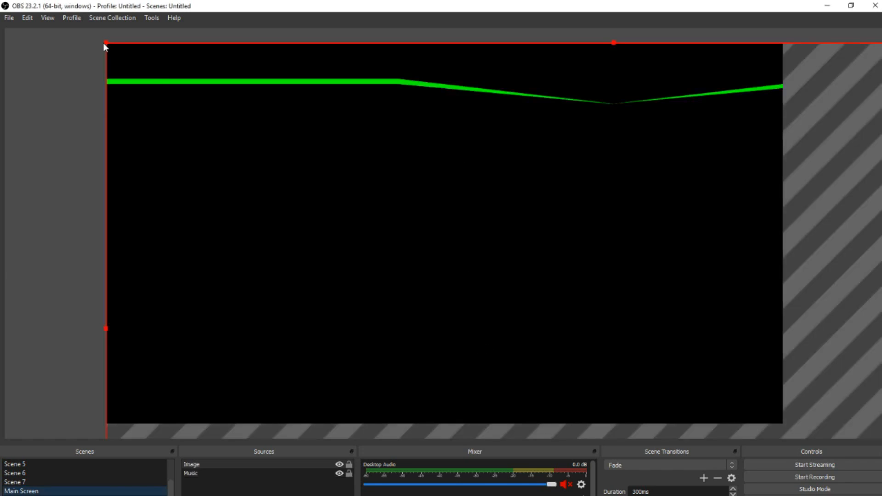
pyautogui.moveTo(106, 42); pyautogui.dragTo(215, 59)
pyautogui.moveTo(556, 295); pyautogui.dragTo(784, 386)
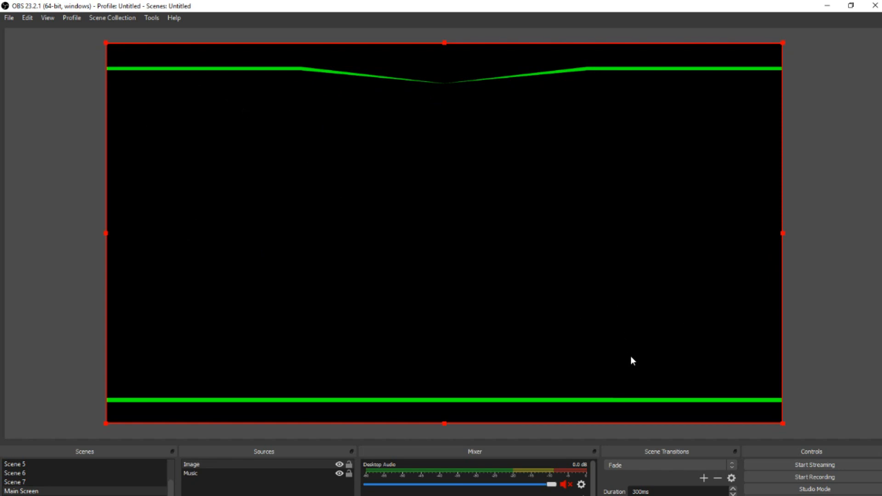
# Add the existing image source "Image 2" to the Main Screen scene.
pyautogui.click(192, 495)
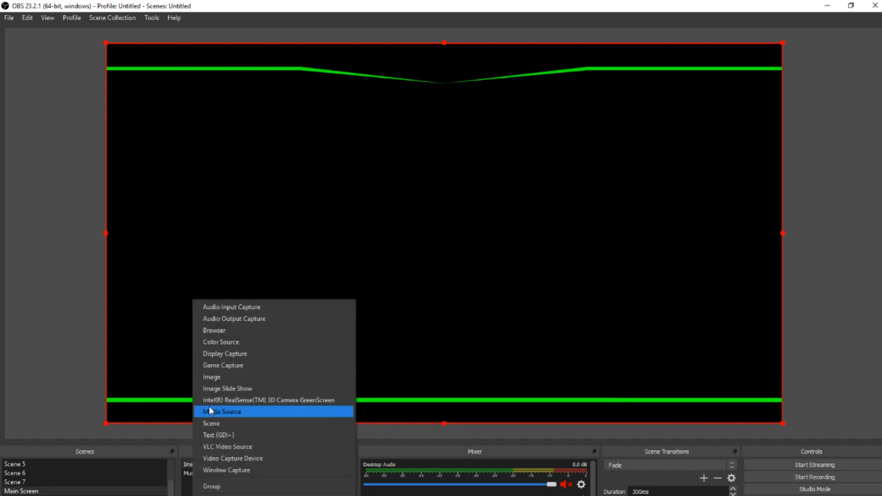
pyautogui.click(212, 377)
pyautogui.click(364, 229)
pyautogui.click(370, 249)
pyautogui.click(476, 344)
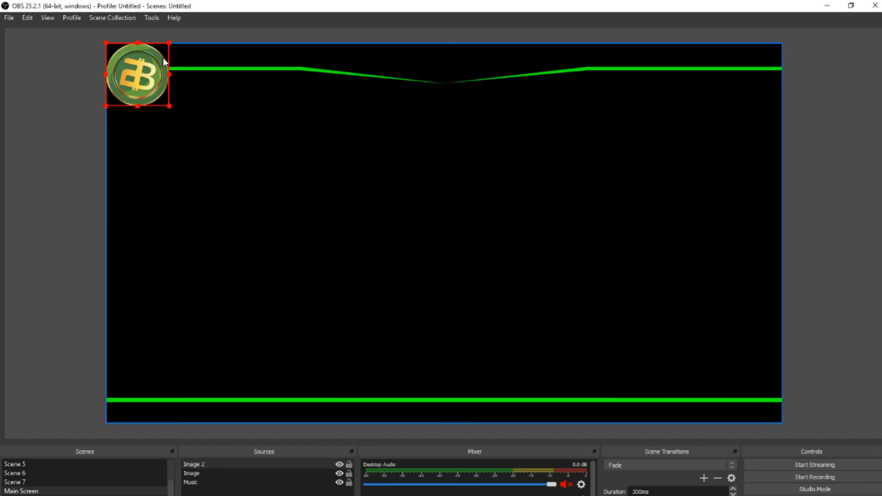
# Move the coin image to the upper centre of the canvas and reshape it into a tall, narrow ellipse.
pyautogui.moveTo(169, 102); pyautogui.dragTo(483, 160)
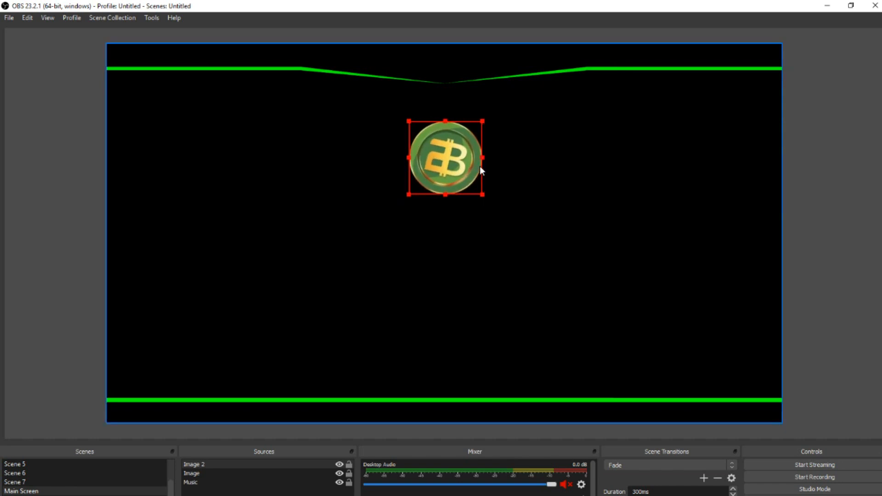
pyautogui.moveTo(483, 160)
pyautogui.mouseDown()
pyautogui.moveTo(416, 157)
pyautogui.moveTo(482, 157)
pyautogui.mouseUp()
pyautogui.moveTo(482, 194)
pyautogui.mouseDown()
pyautogui.moveTo(428, 139)
pyautogui.moveTo(482, 192)
pyautogui.mouseUp()
pyautogui.moveTo(411, 195); pyautogui.dragTo(439, 141)
pyautogui.moveTo(475, 171); pyautogui.dragTo(462, 333)
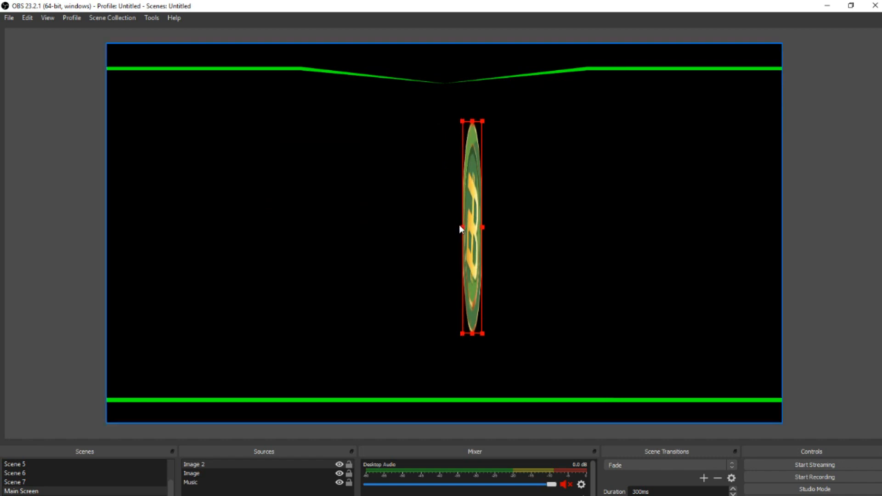
# Stretch the coin image across the full canvas width and flatten it into a thin strip just below the upper green line.
pyautogui.moveTo(462, 227); pyautogui.dragTo(107, 250)
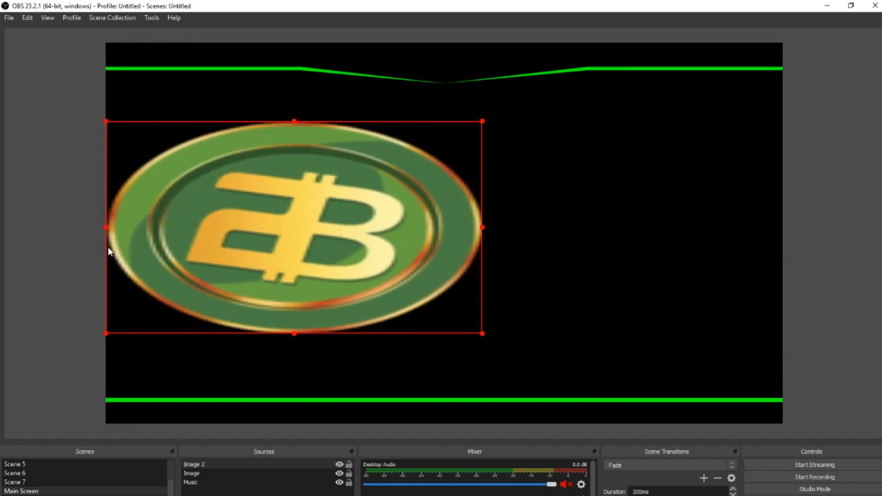
pyautogui.moveTo(485, 227); pyautogui.dragTo(781, 223)
pyautogui.moveTo(444, 121); pyautogui.dragTo(442, 70)
pyautogui.moveTo(445, 334); pyautogui.dragTo(423, 115)
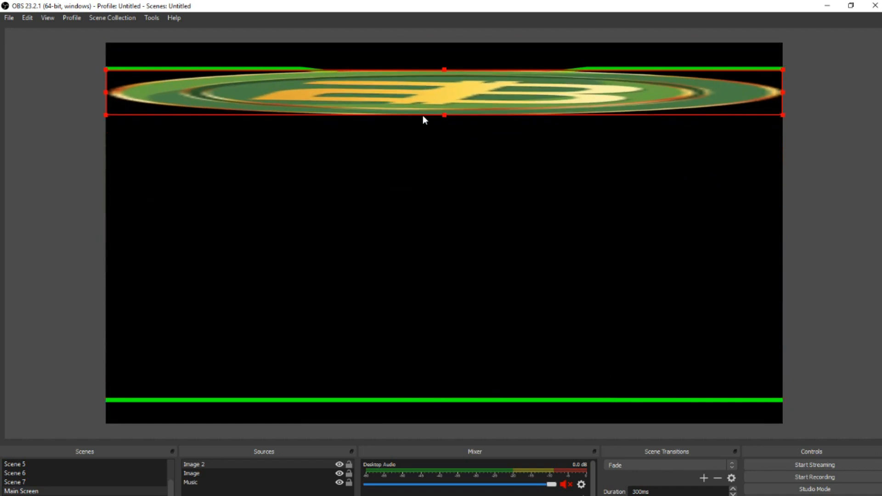
# Shrink the coin image into a small circle at the canvas's upper centre, just above the dip in the green line.
pyautogui.moveTo(106, 115); pyautogui.dragTo(440, 63)
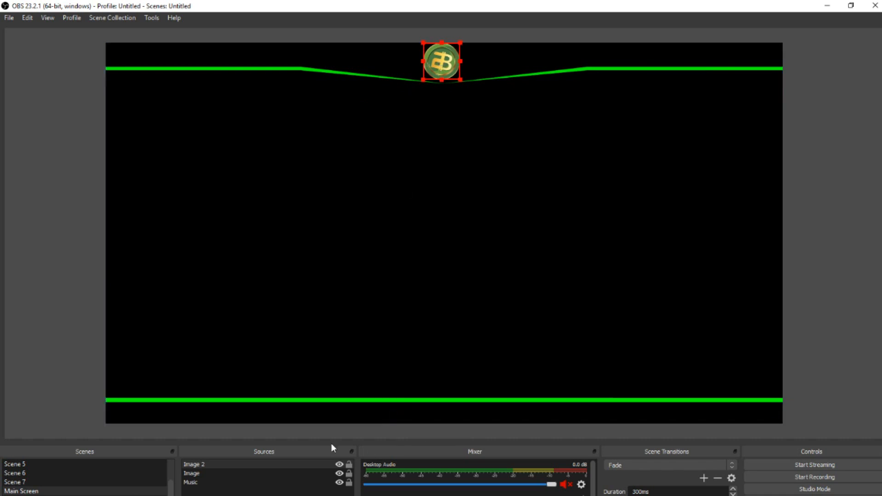
# Add the two 7919 Earthquake Update videos from the Videos folder to the Music source's playlist.
pyautogui.click(201, 482)
pyautogui.doubleClick(205, 482)
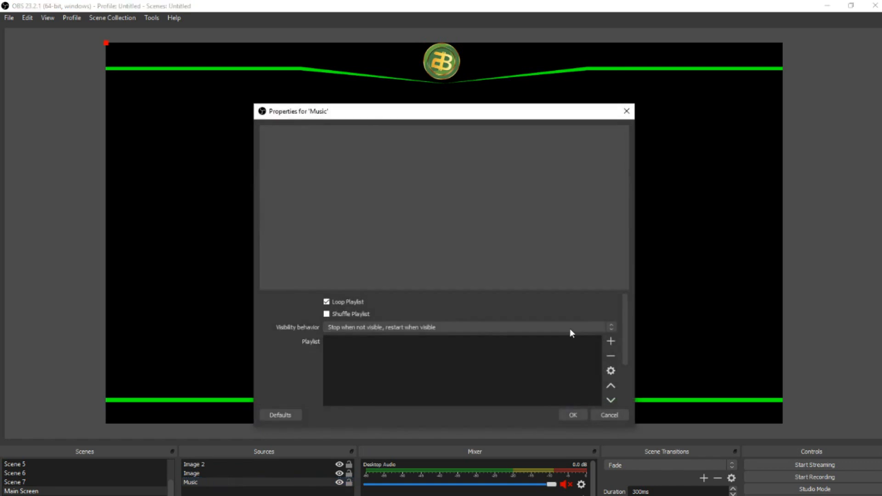
pyautogui.click(609, 344)
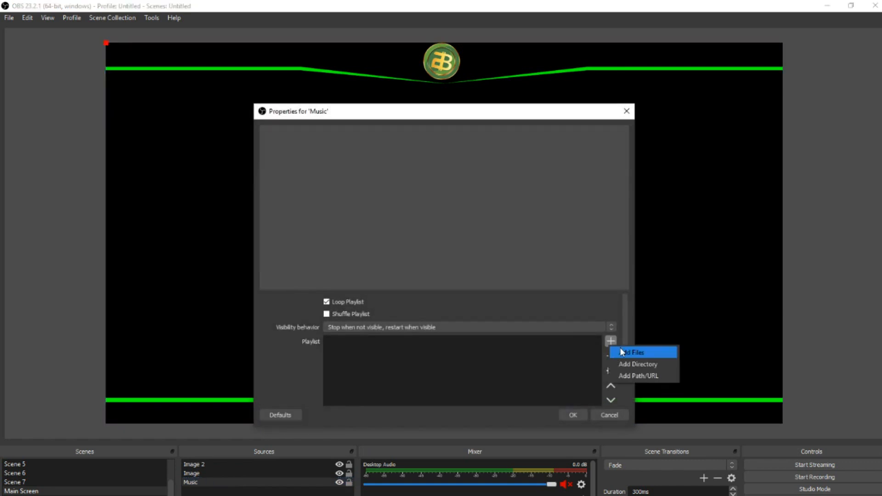
pyautogui.click(622, 352)
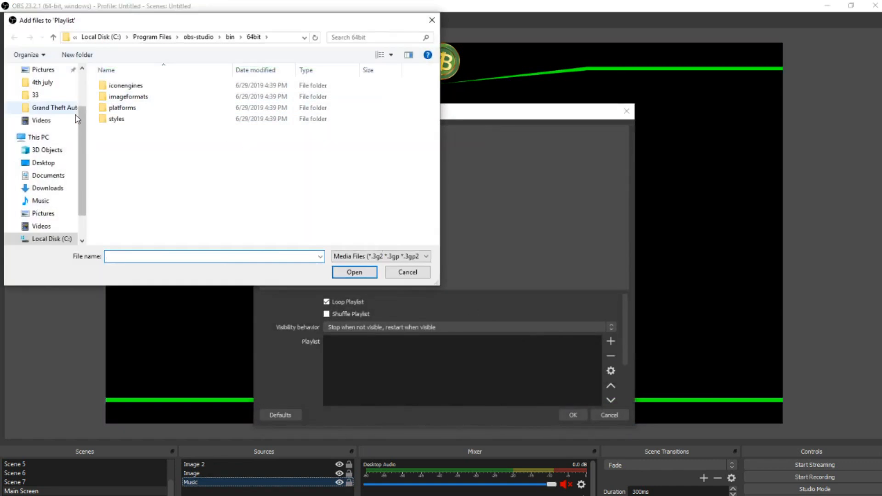
pyautogui.click(41, 228)
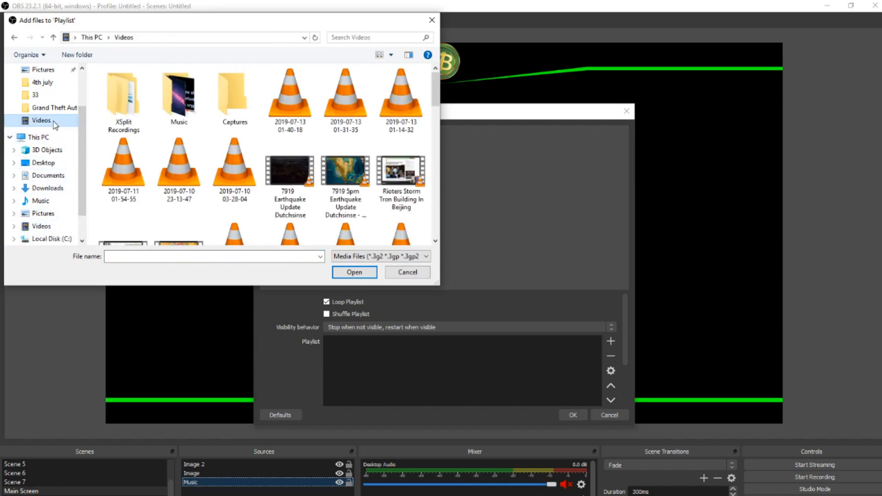
pyautogui.click(296, 183)
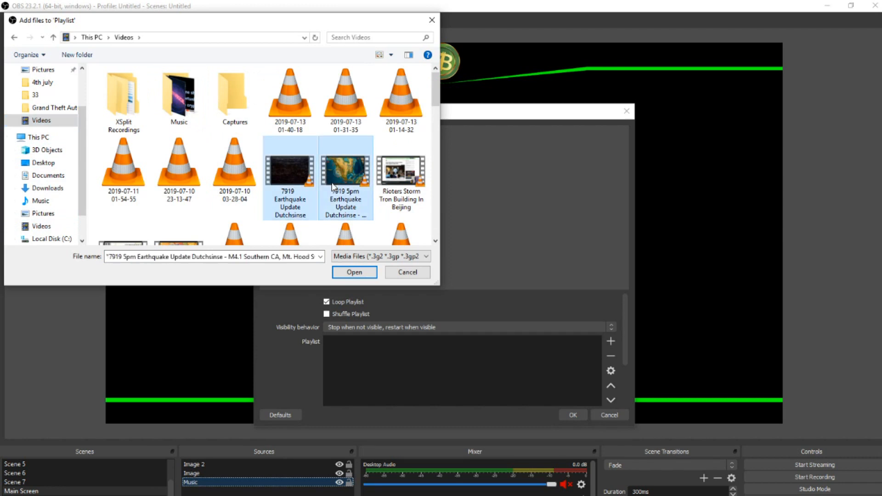
pyautogui.click(340, 276)
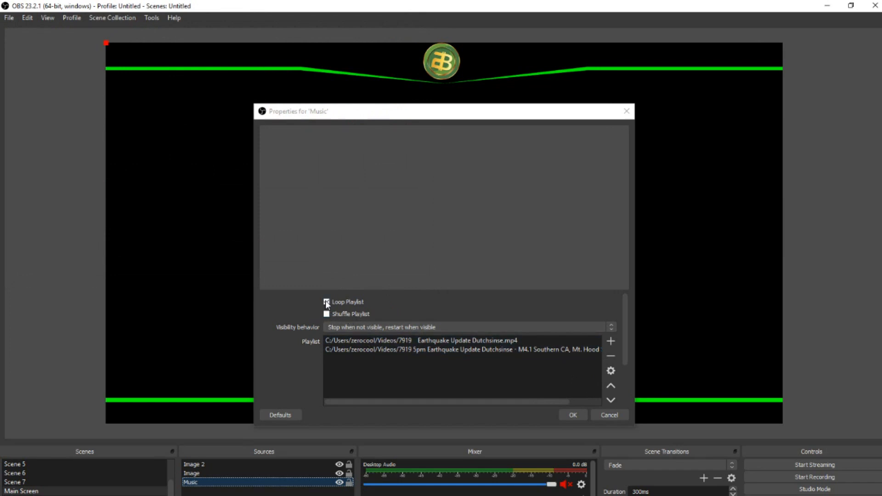
# Choose "Stop when not visible, restart when visible" as the Music source's visibility behavior and accept the properties.
pyautogui.click(367, 326)
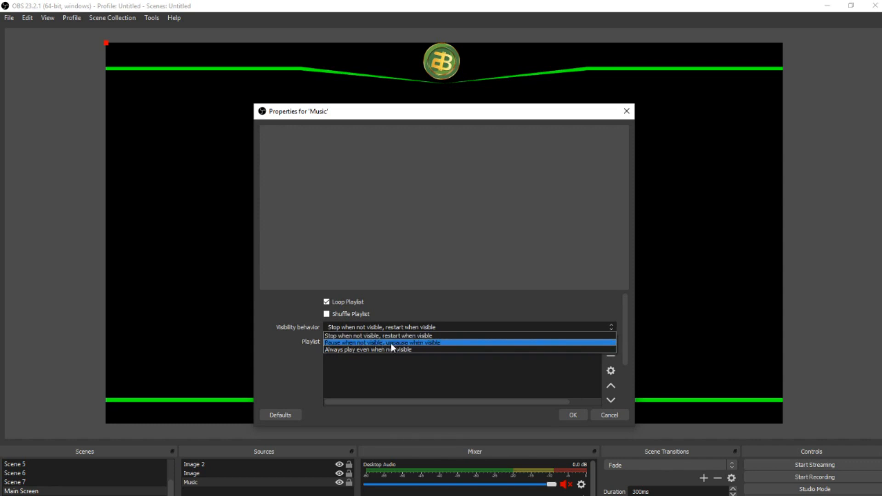
pyautogui.click(343, 334)
pyautogui.click(575, 414)
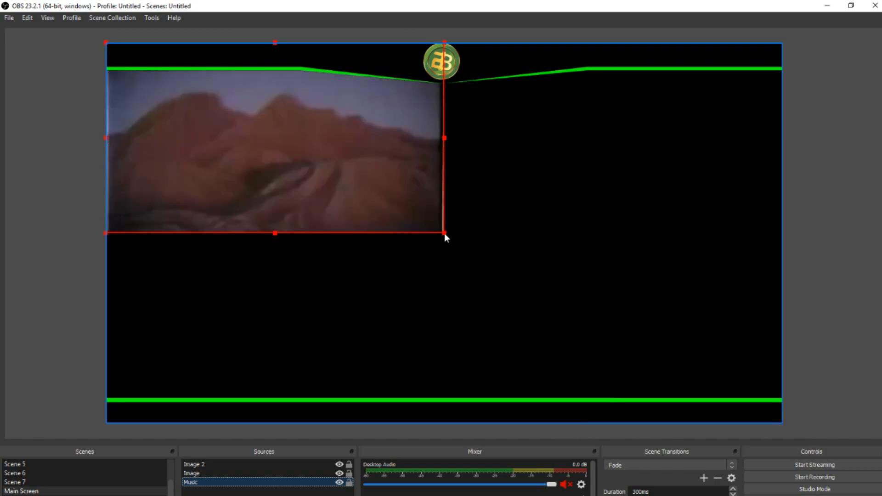
# Place the Music video directly below the upper green line and stretch it to full canvas width, down to the lower green line.
pyautogui.moveTo(342, 197); pyautogui.dragTo(347, 216)
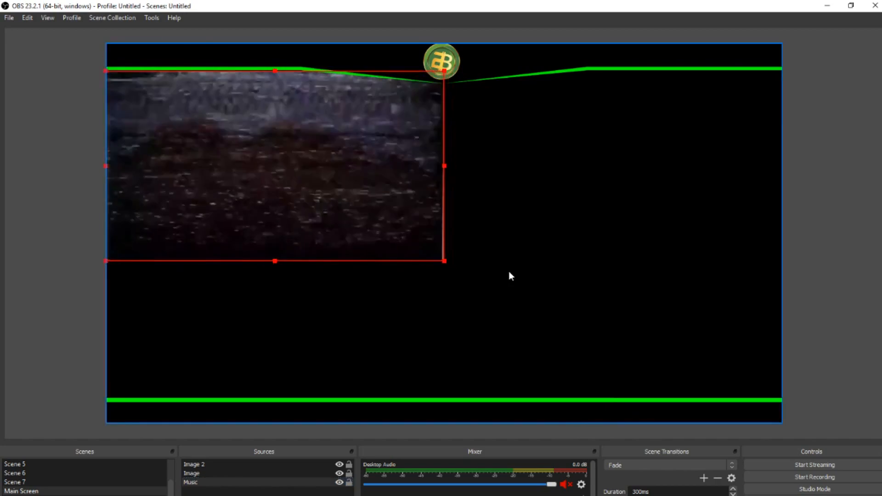
pyautogui.moveTo(445, 166); pyautogui.dragTo(782, 161)
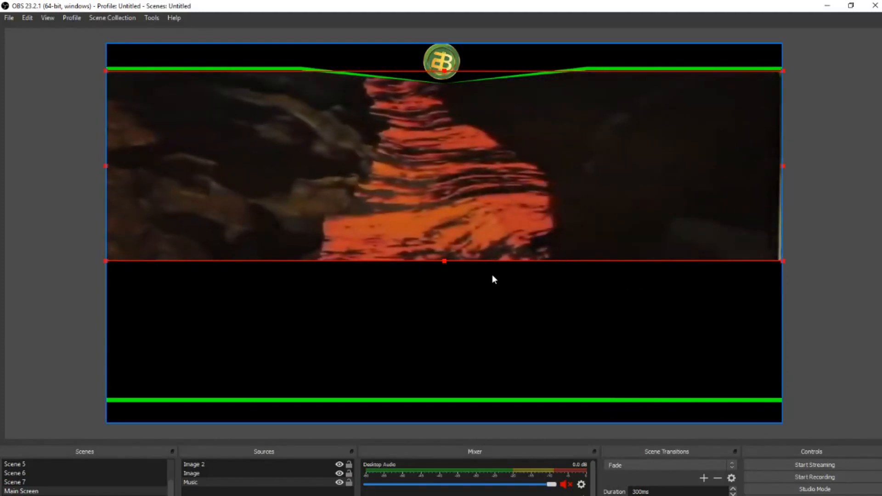
pyautogui.moveTo(444, 262); pyautogui.dragTo(431, 398)
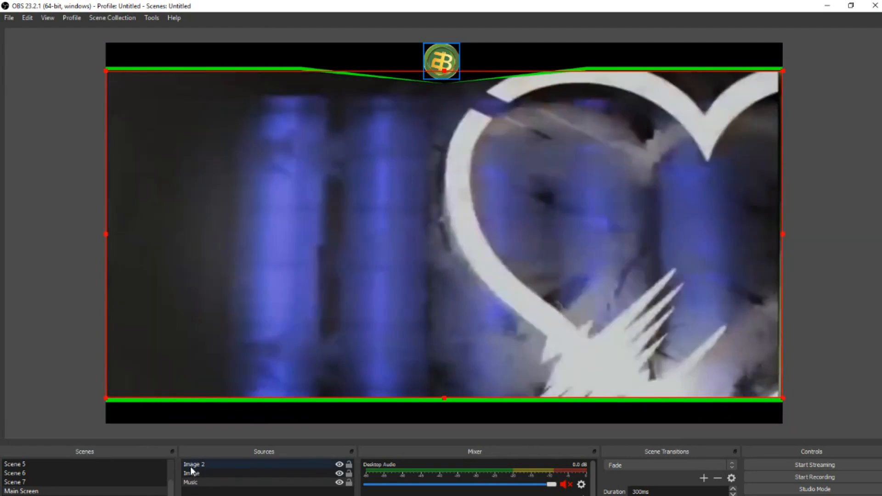
pyautogui.click(191, 482)
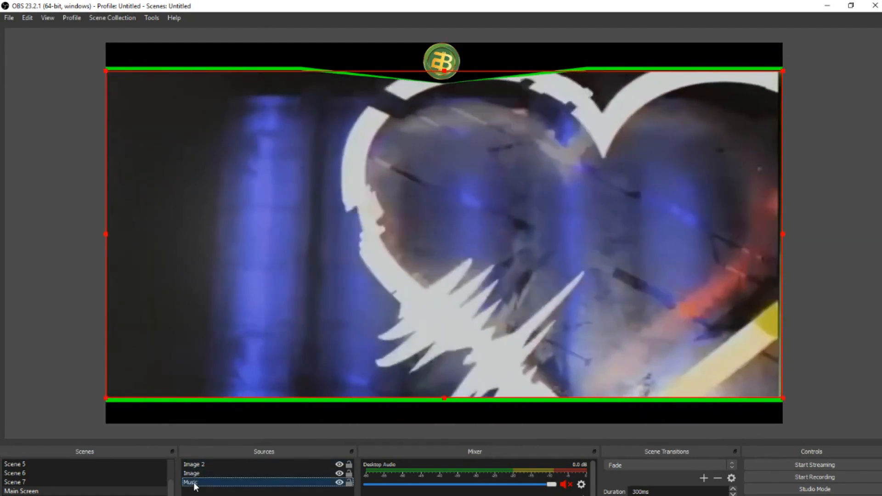
# In the output settings, choose the Simple output mode and go to the streaming video bitrate value.
pyautogui.click(796, 213)
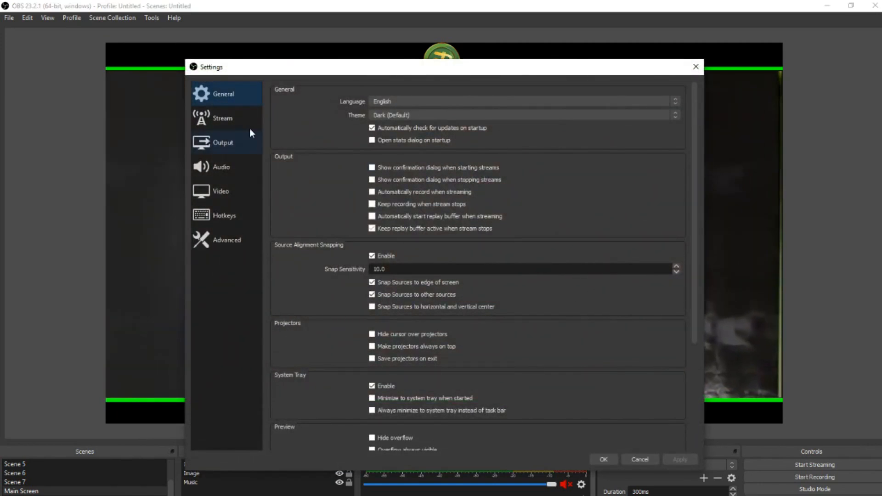
pyautogui.click(206, 144)
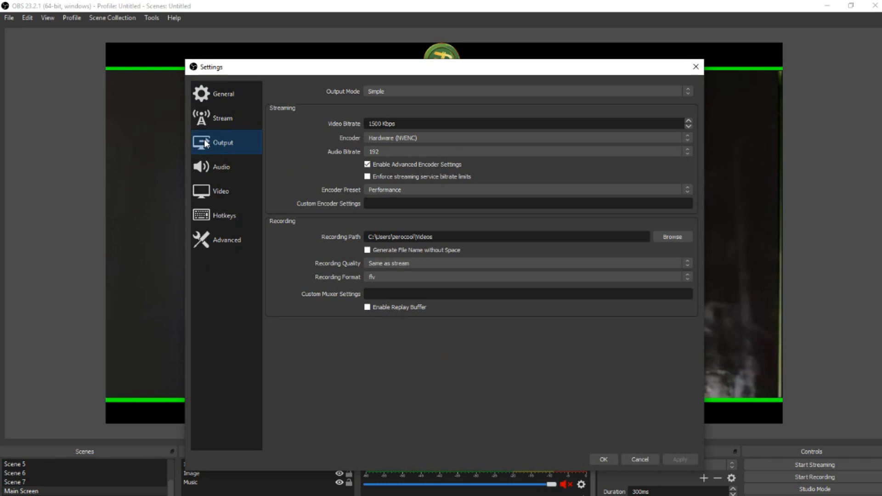
pyautogui.click(401, 91)
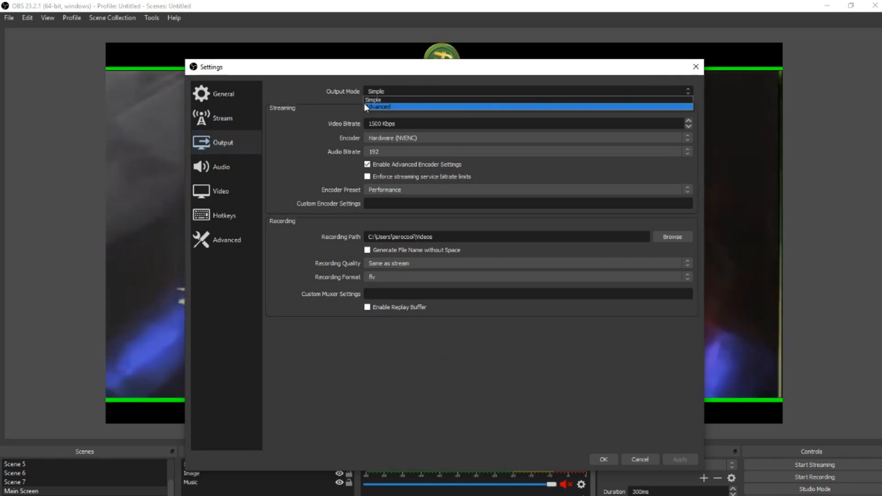
pyautogui.click(379, 100)
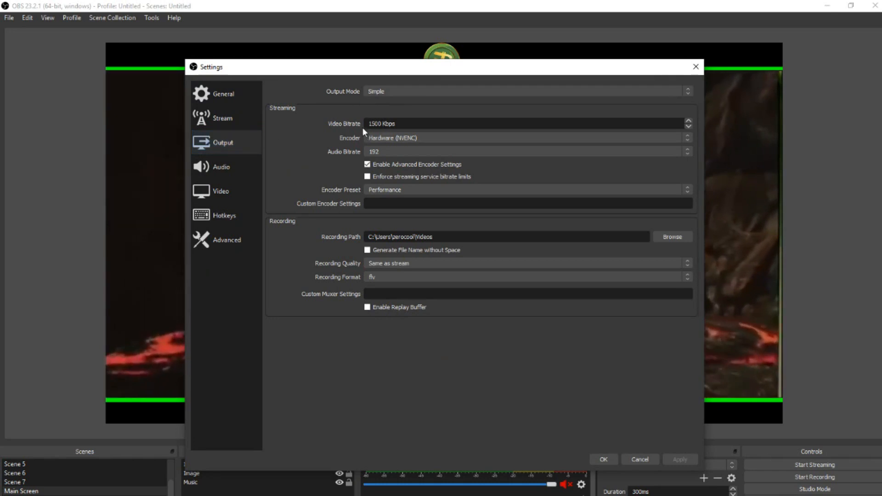
pyautogui.moveTo(366, 122); pyautogui.dragTo(413, 121)
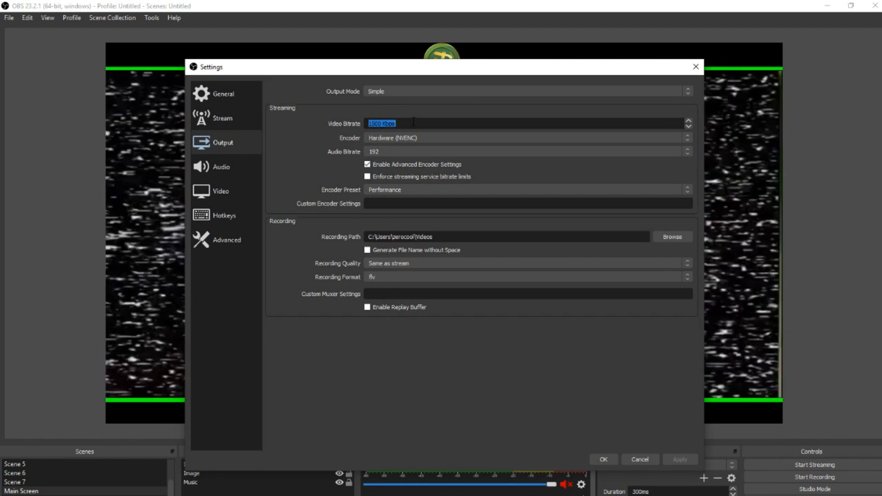
pyautogui.click(413, 122)
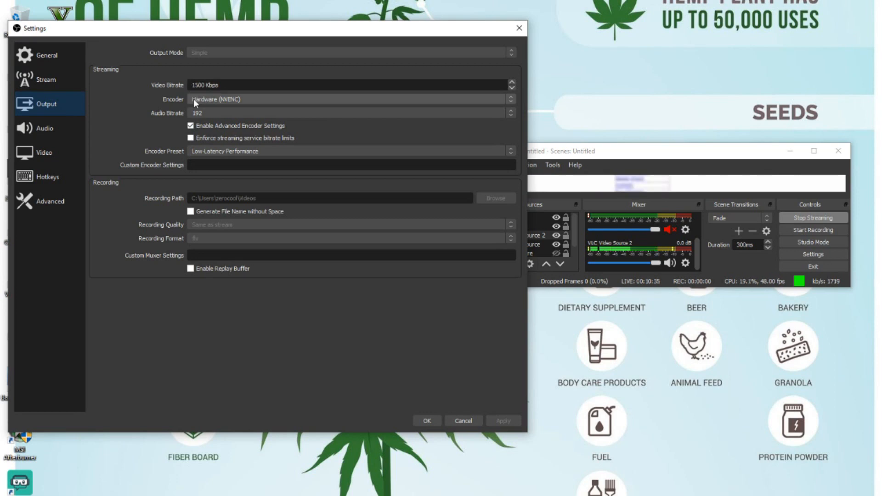
# Choose the Low-Latency Performance encoder preset in the live-streaming OBS window, and an audio bitrate of 192 in the Main Screen window.
pyautogui.click(199, 150)
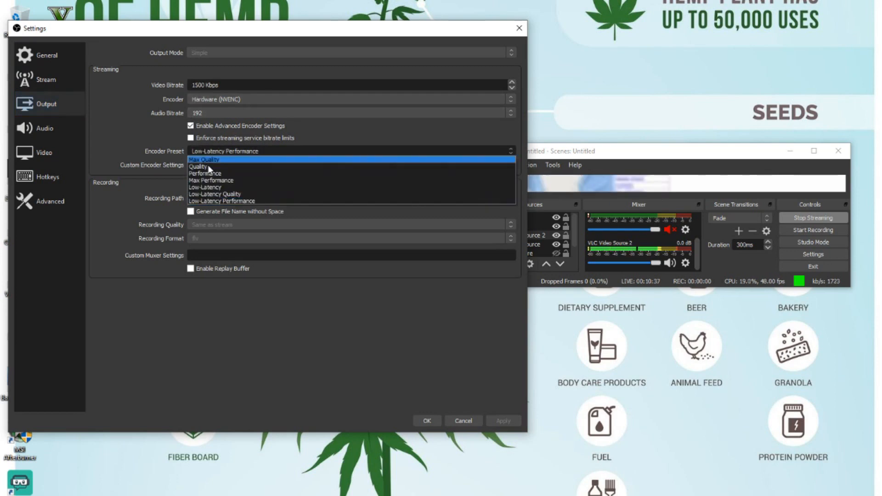
pyautogui.click(237, 202)
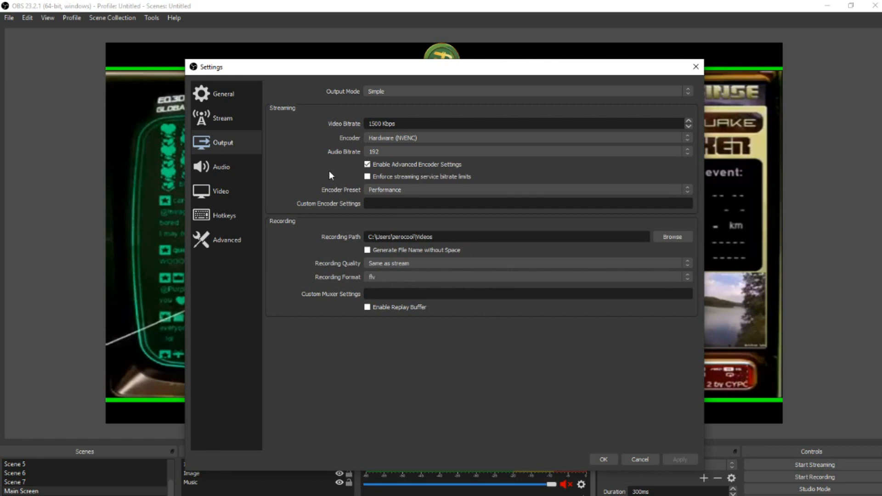
pyautogui.click(388, 151)
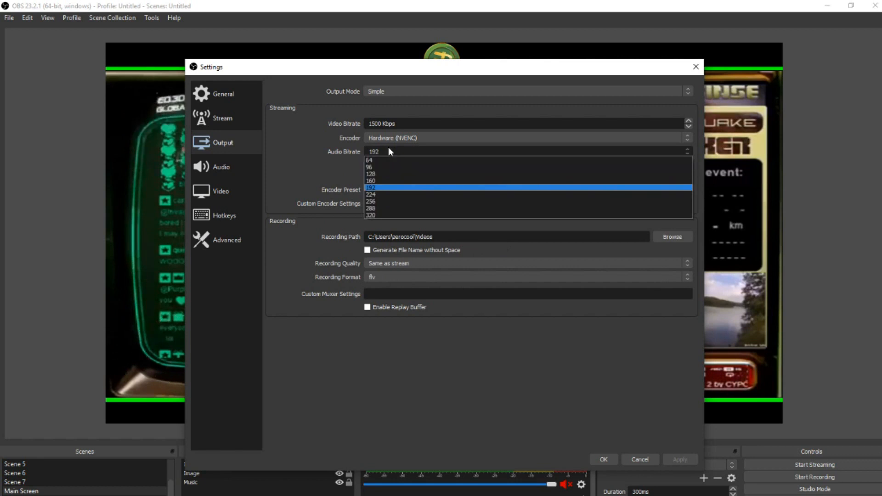
pyautogui.click(374, 186)
# In the video settings, choose 1280x720 for both the base canvas resolution and the scaled output resolution.
pyautogui.click(219, 193)
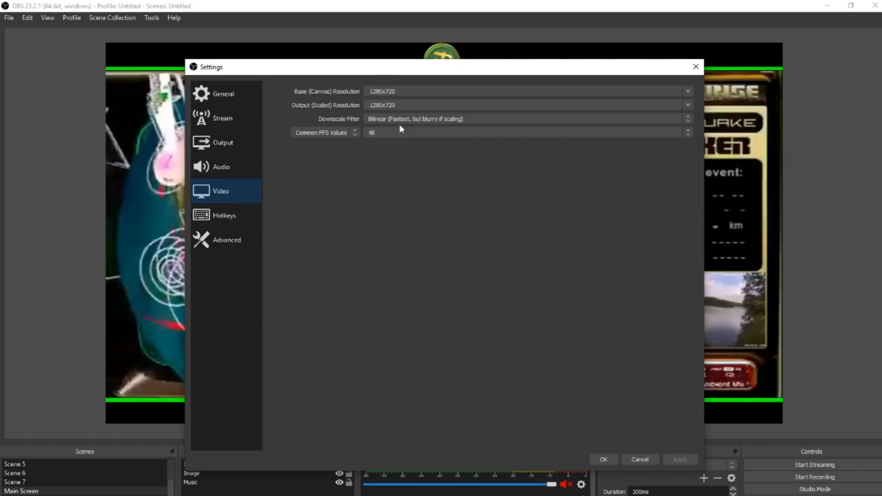
pyautogui.click(688, 92)
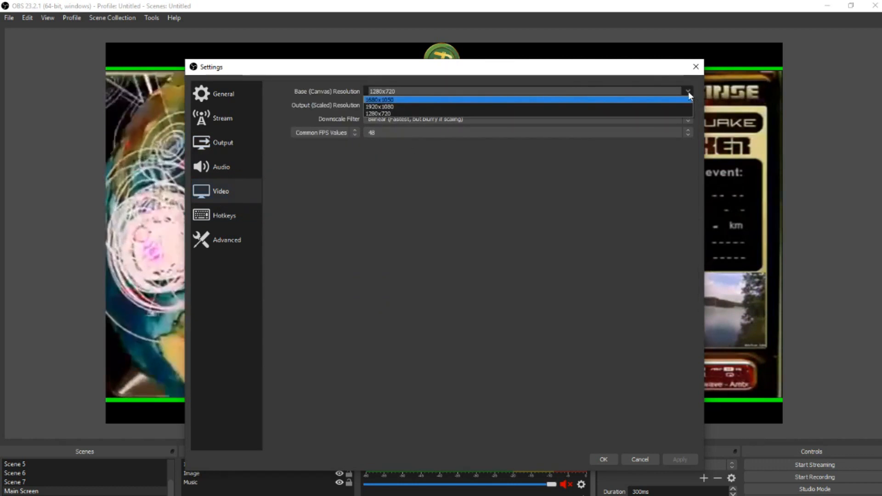
pyautogui.click(380, 113)
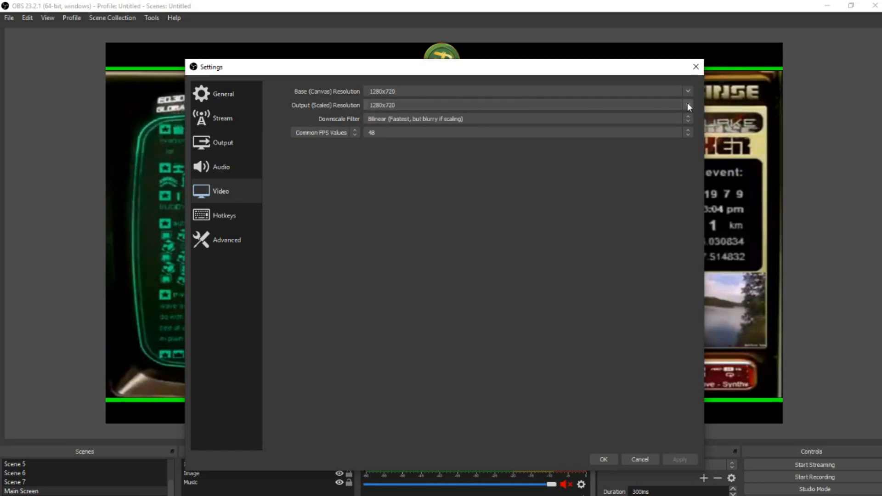
pyautogui.click(688, 106)
pyautogui.click(379, 115)
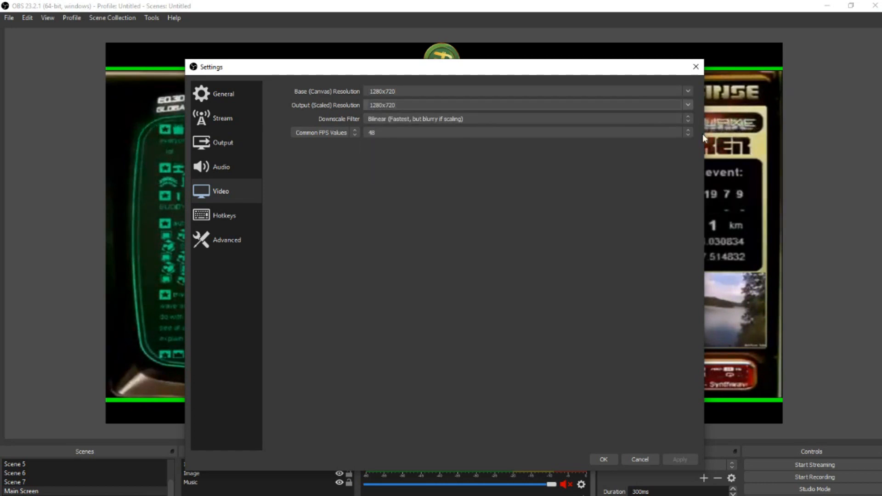
# Choose the Bilinear downscale filter and a common FPS value of 48.
pyautogui.click(685, 119)
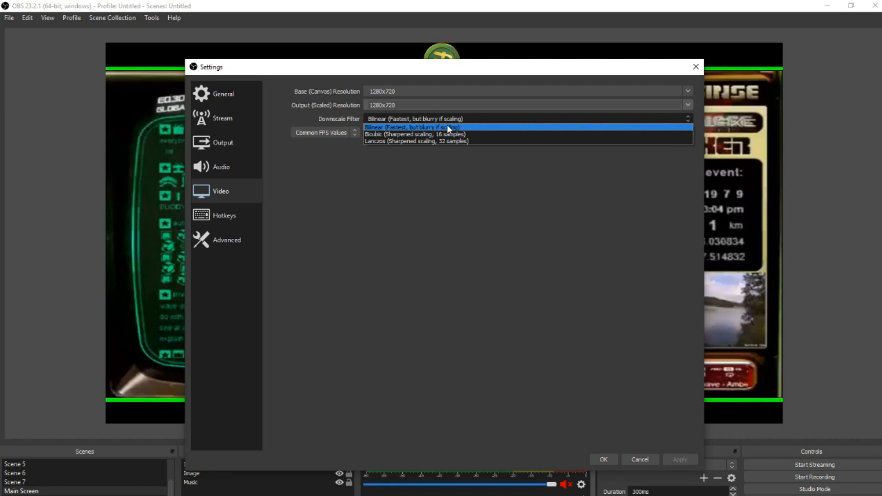
pyautogui.click(399, 127)
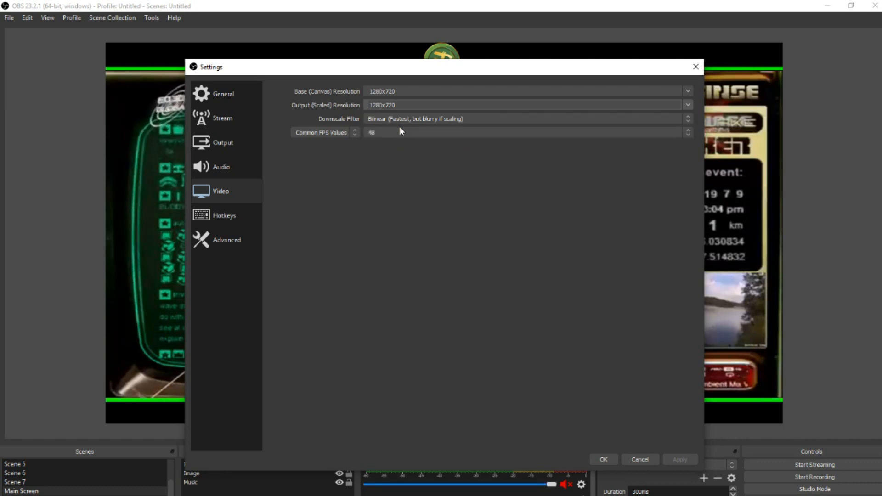
pyautogui.click(687, 133)
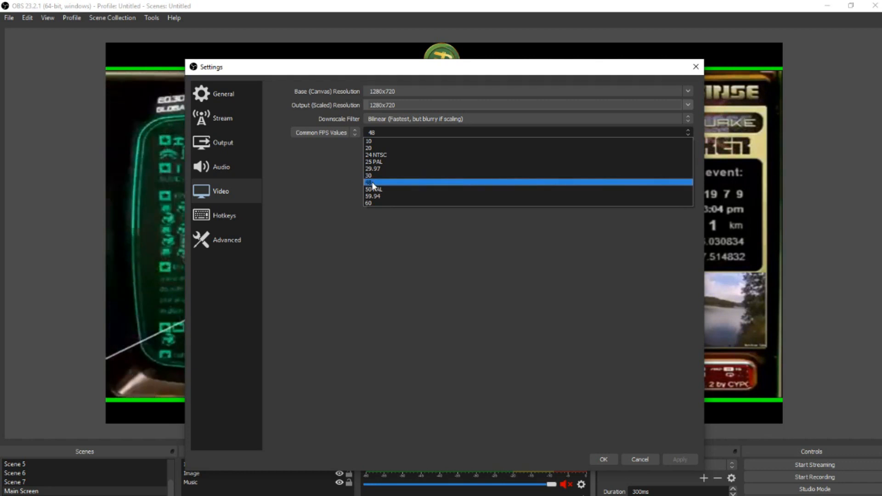
pyautogui.click(372, 182)
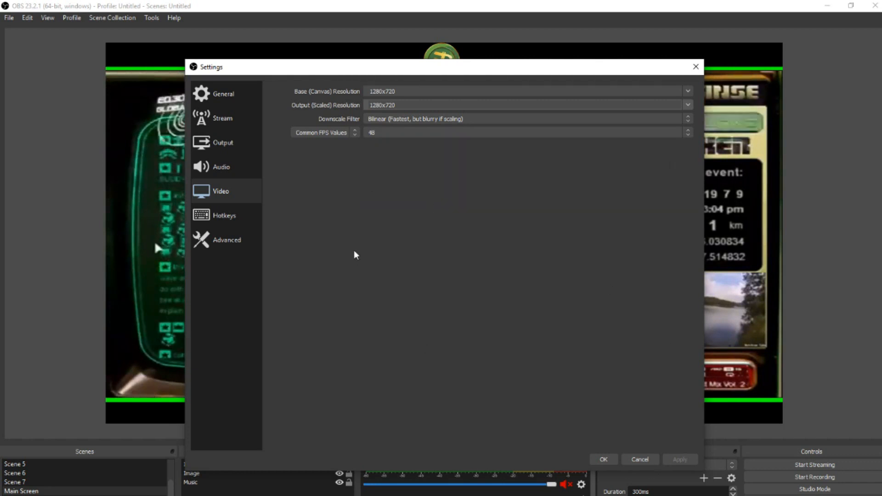
# In the audio settings, choose the 44.1khz sample rate.
pyautogui.click(234, 168)
pyautogui.click(439, 100)
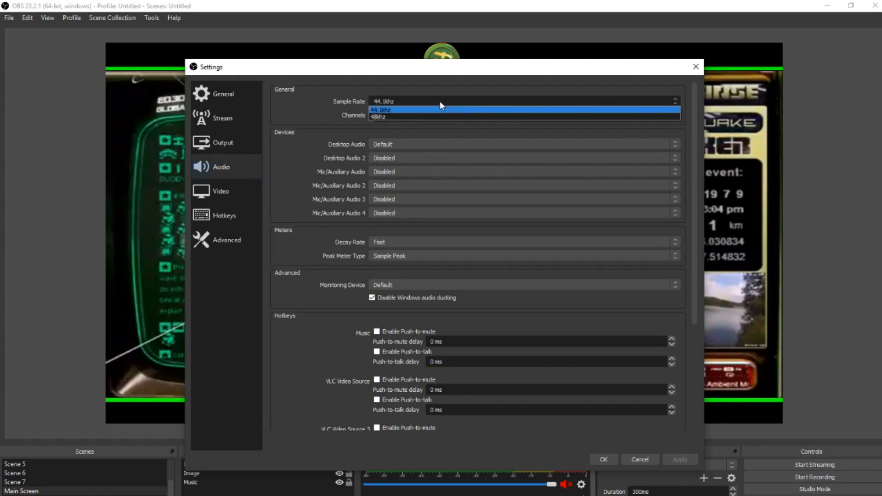
pyautogui.click(438, 101)
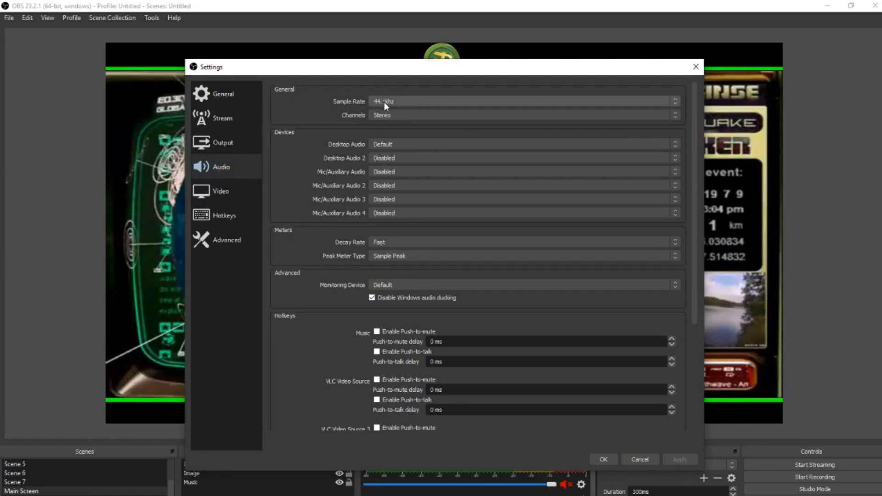
# In the advanced network settings, bind to the IP [Ethernet] 192.168.1.80 and enable the new networking code.
pyautogui.click(224, 98)
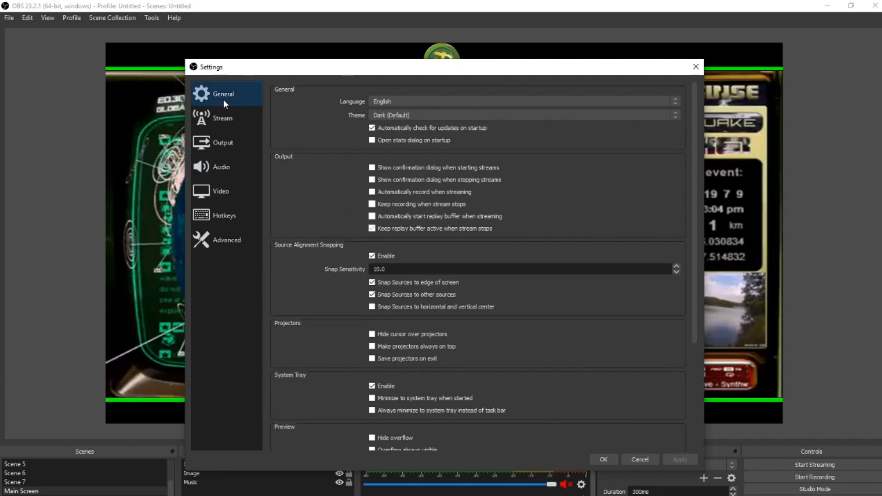
pyautogui.click(236, 235)
pyautogui.click(374, 376)
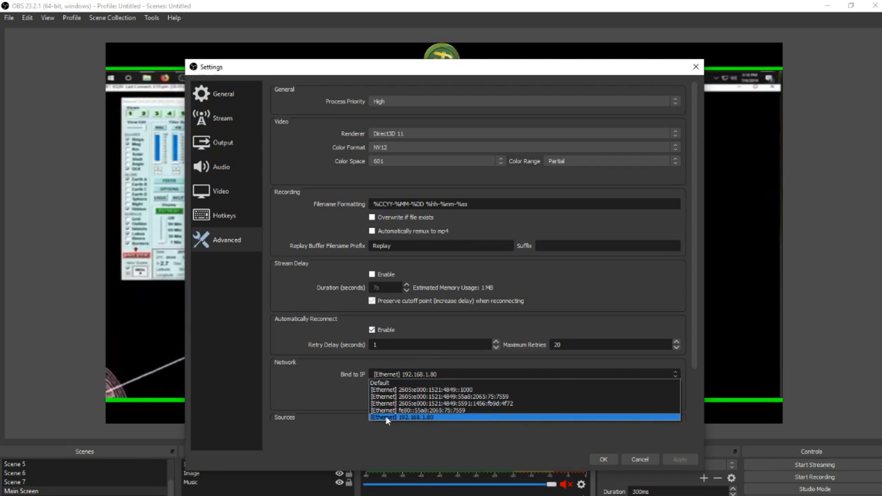
pyautogui.click(384, 416)
pyautogui.click(371, 388)
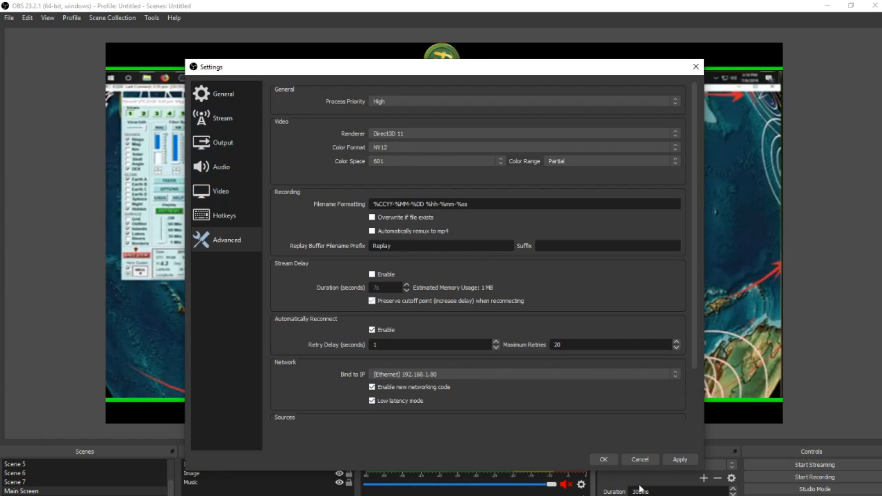
# Close the settings without applying and add a Window Capture source that captures [explorer.exe]: V C++.
pyautogui.click(633, 459)
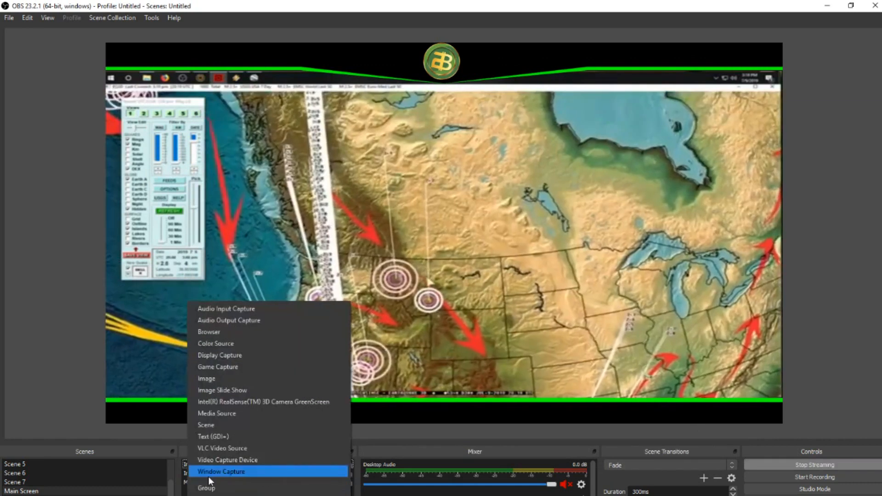
pyautogui.click(209, 475)
pyautogui.click(469, 343)
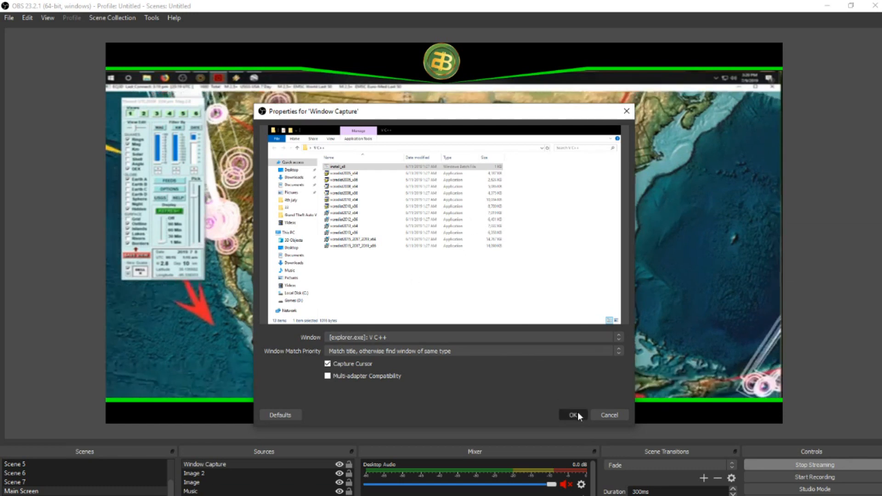
pyautogui.click(578, 412)
# Enlarge the captured explorer window and place it in the upper-right area of the canvas against the right edge.
pyautogui.moveTo(437, 251); pyautogui.dragTo(406, 176)
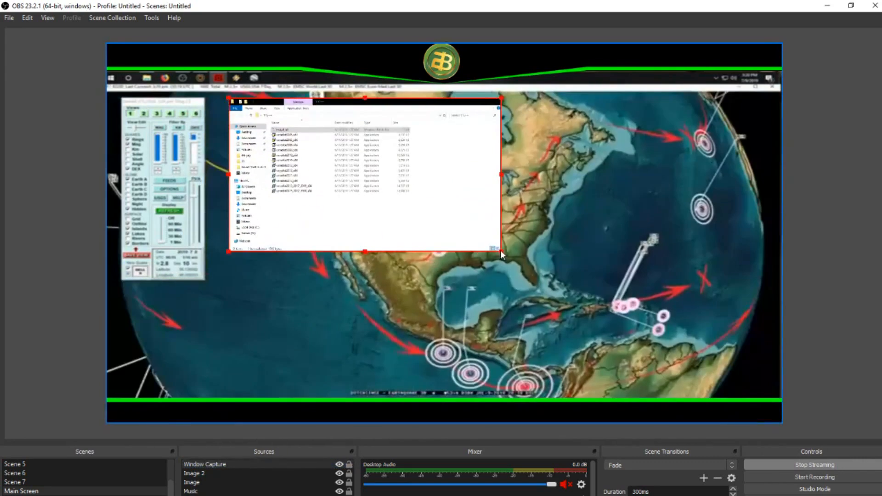
pyautogui.moveTo(500, 250); pyautogui.dragTo(559, 340)
pyautogui.moveTo(381, 254); pyautogui.dragTo(531, 239)
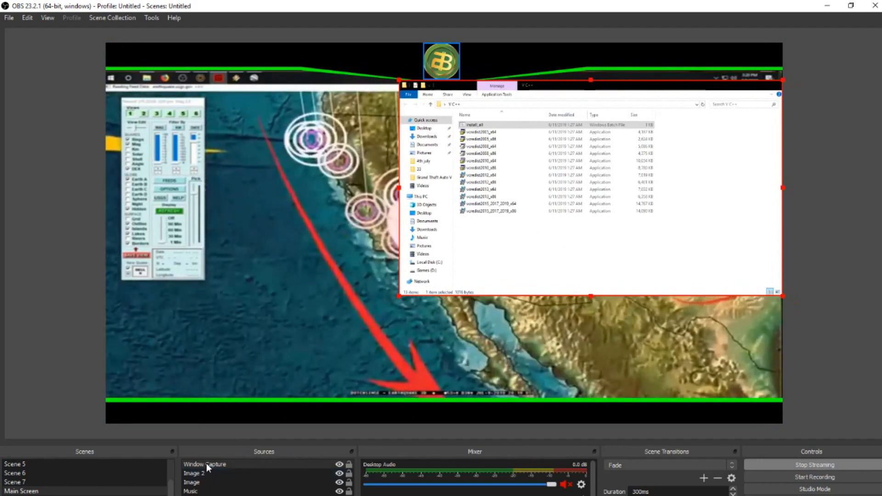
# Reorder the sources so that Window Capture sits beneath Image 2 and Image and above Music.
pyautogui.click(199, 490)
pyautogui.moveTo(204, 464); pyautogui.dragTo(202, 483)
pyautogui.click(193, 465)
pyautogui.click(192, 473)
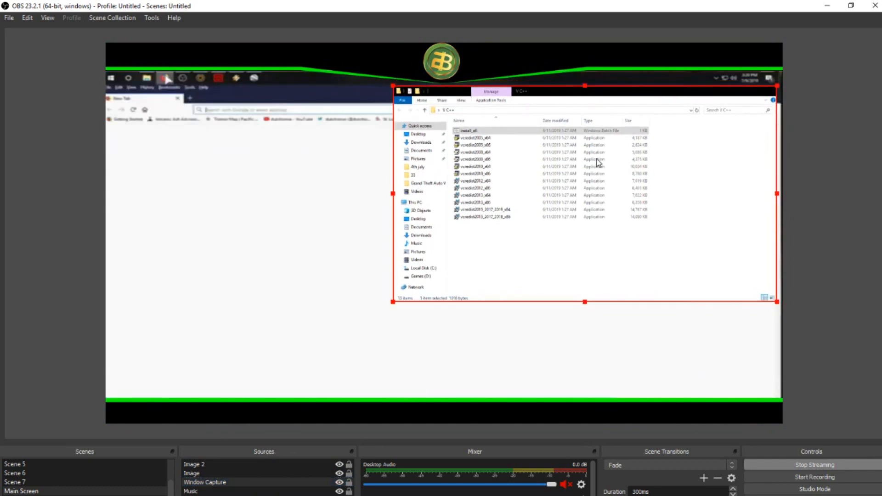
# Create a Browser source with its default properties and remove it from the scene.
pyautogui.rightClick(197, 491)
pyautogui.click(216, 327)
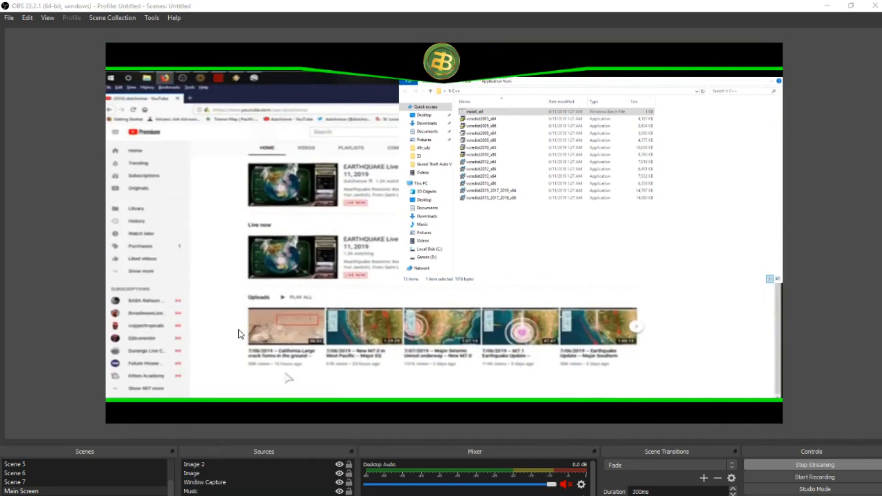
pyautogui.click(475, 345)
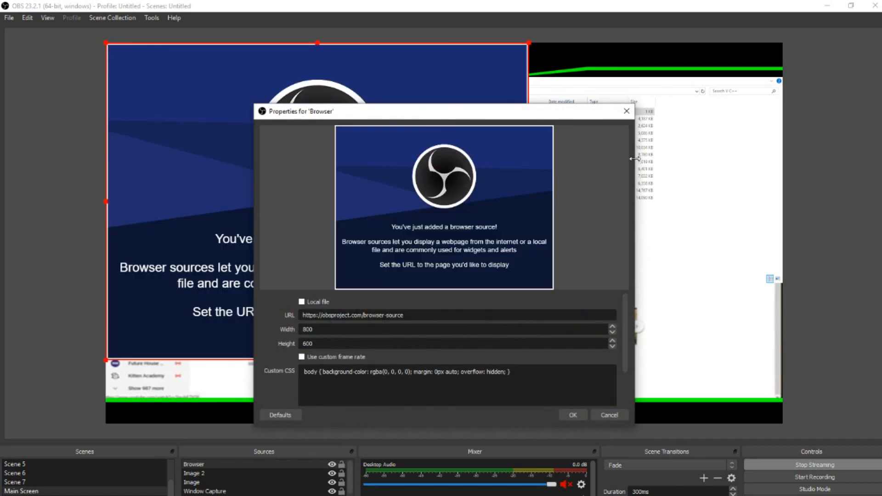
pyautogui.click(626, 112)
pyautogui.press('Delete')
pyautogui.click(468, 284)
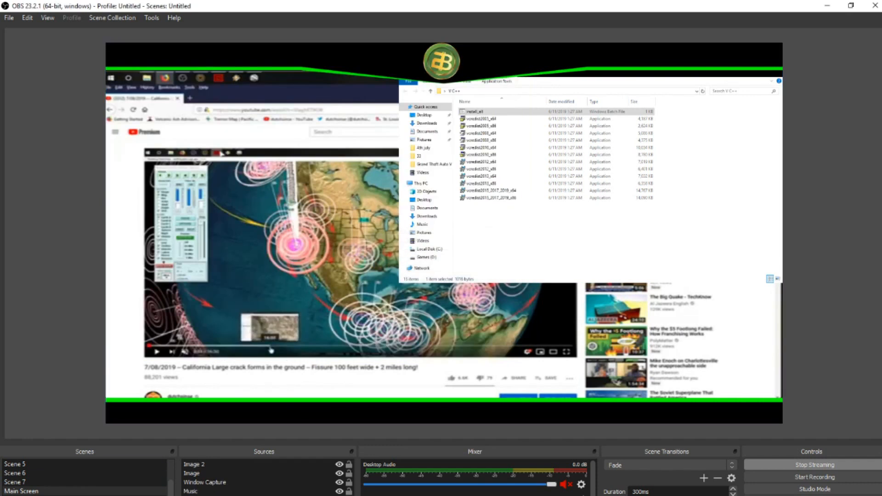
# Create a new Game Capture source named Game Capture 2 in the Main Screen scene.
pyautogui.click(186, 493)
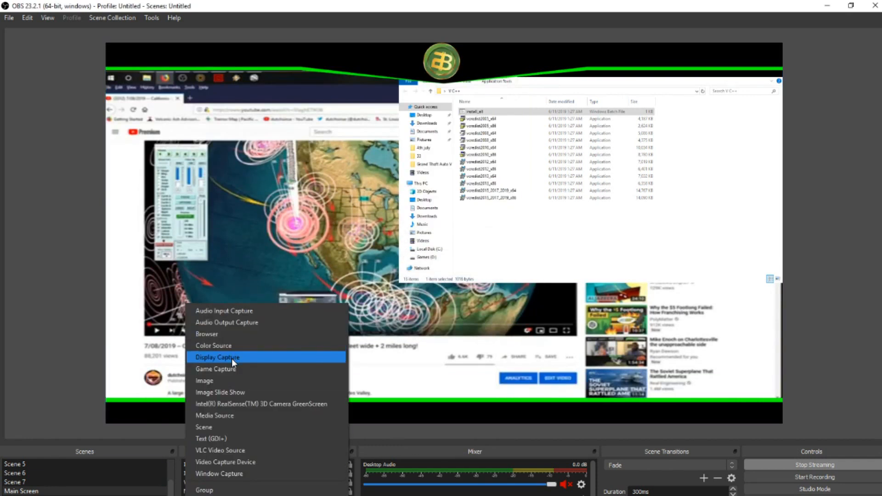
pyautogui.click(205, 369)
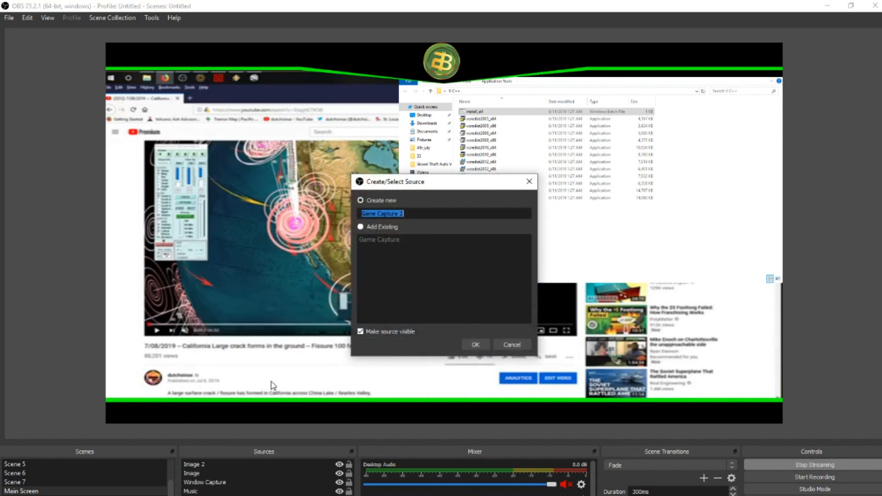
pyautogui.click(361, 227)
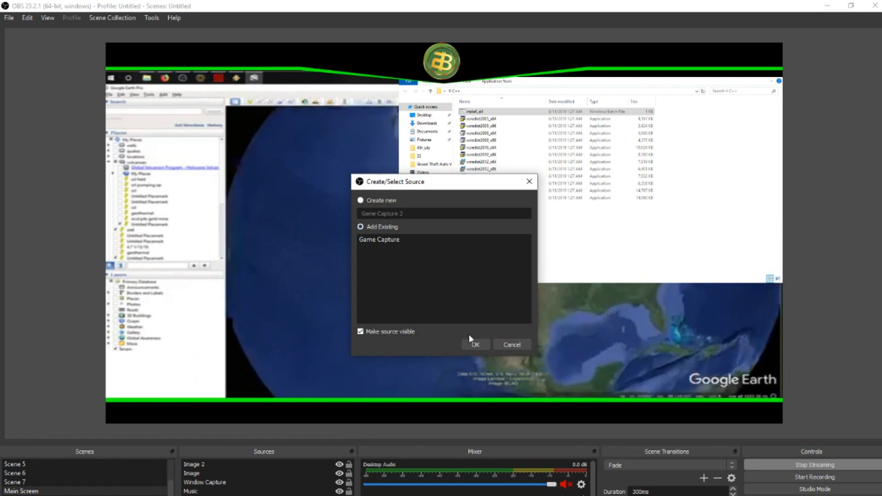
pyautogui.click(368, 200)
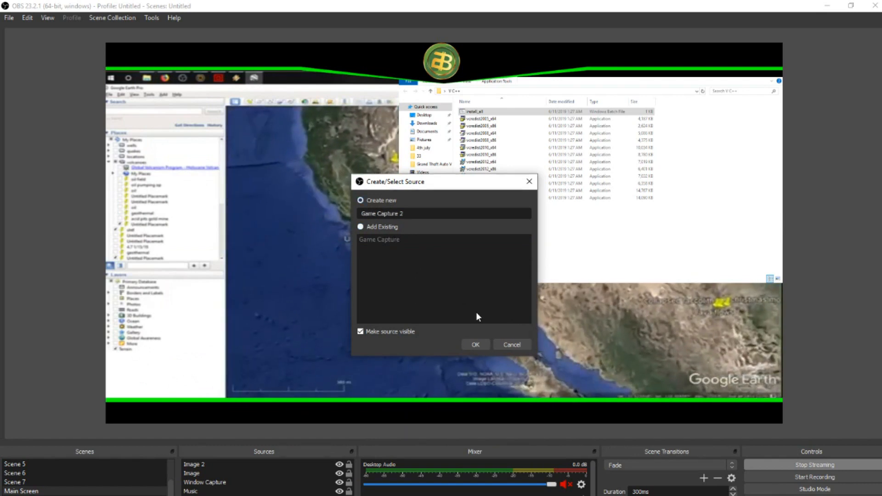
pyautogui.click(476, 344)
# Set the game capture to Capture specific window and choose [BitTubeBrowser.exe]: VideoLAN - Downloads - BitTube Browser as its window.
pyautogui.click(353, 316)
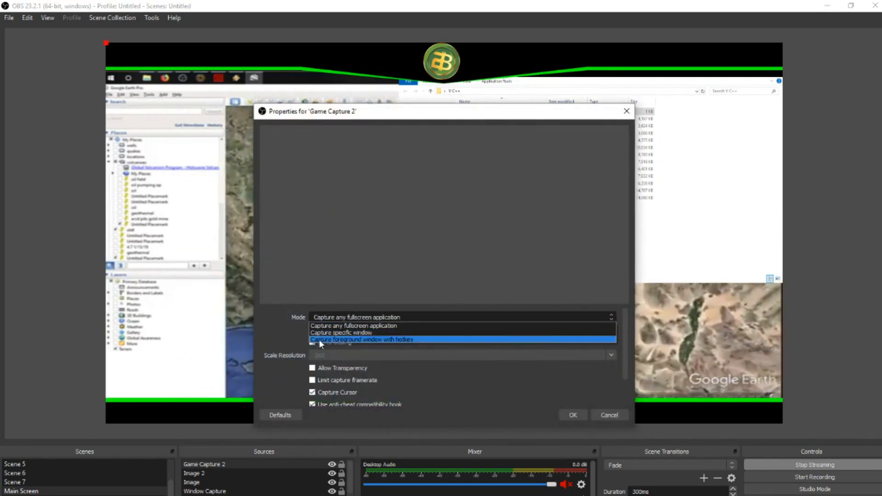
pyautogui.click(333, 333)
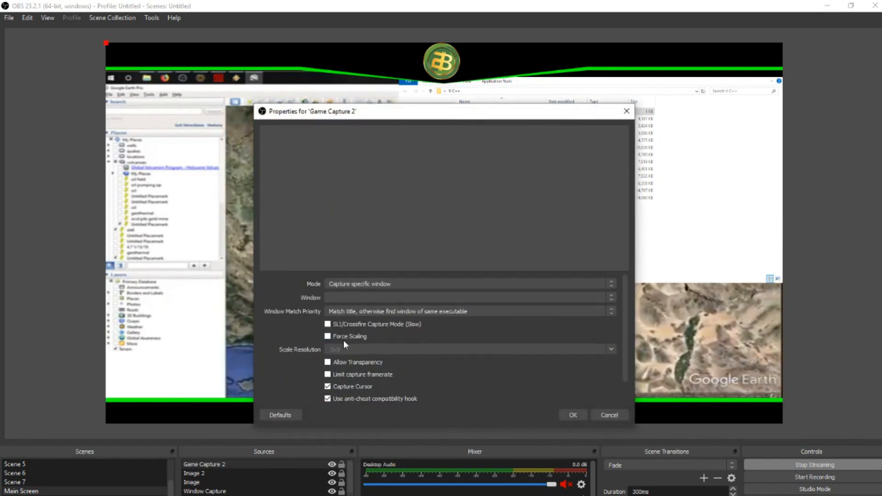
pyautogui.click(336, 285)
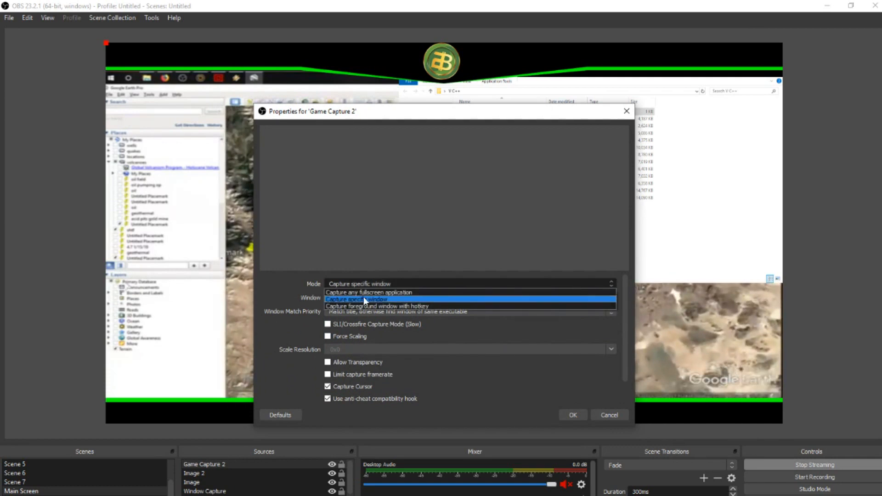
pyautogui.click(328, 299)
pyautogui.click(347, 298)
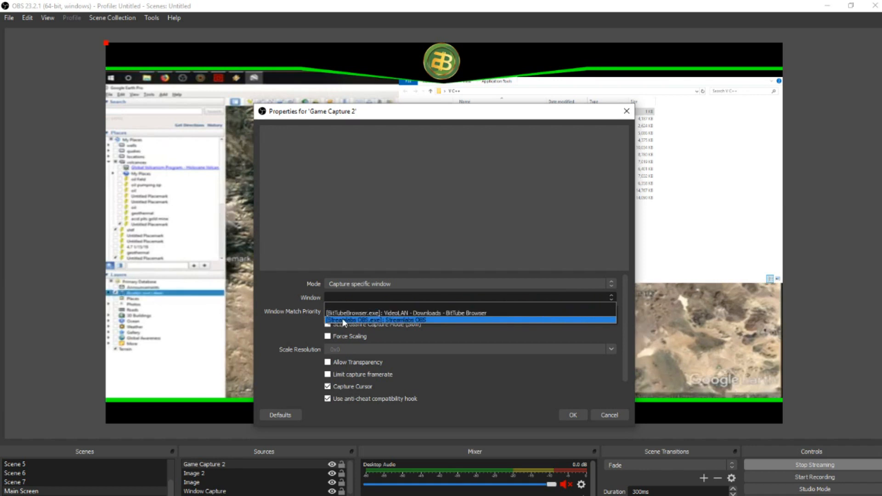
pyautogui.click(342, 313)
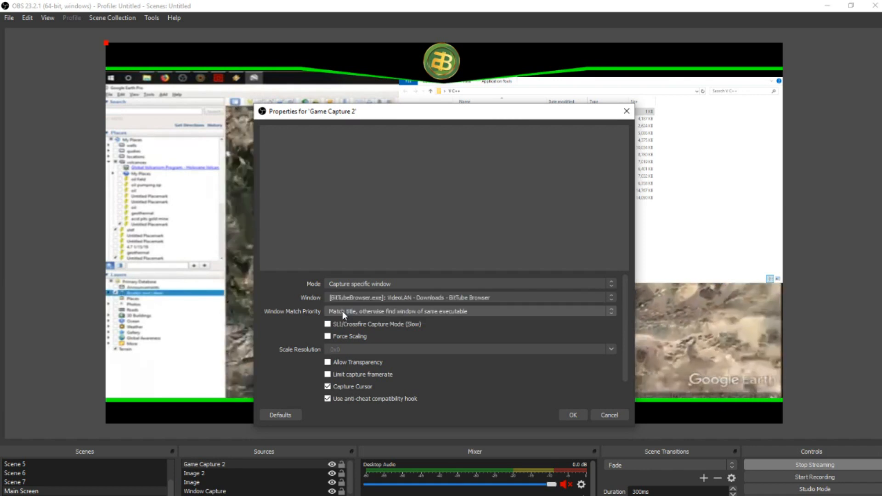
pyautogui.click(577, 413)
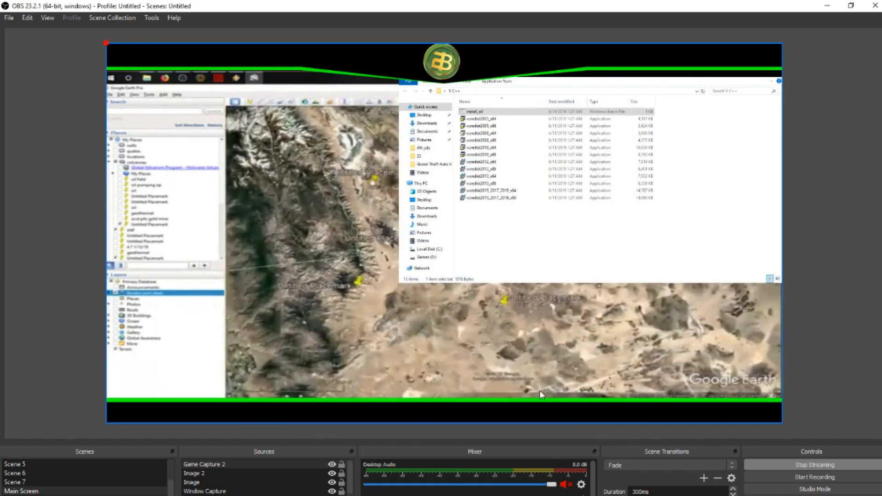
# Edit Game Capture 2 again and switch its captured window from Streamlabs OBS to the BitTube Browser window.
pyautogui.doubleClick(391, 228)
pyautogui.click(391, 320)
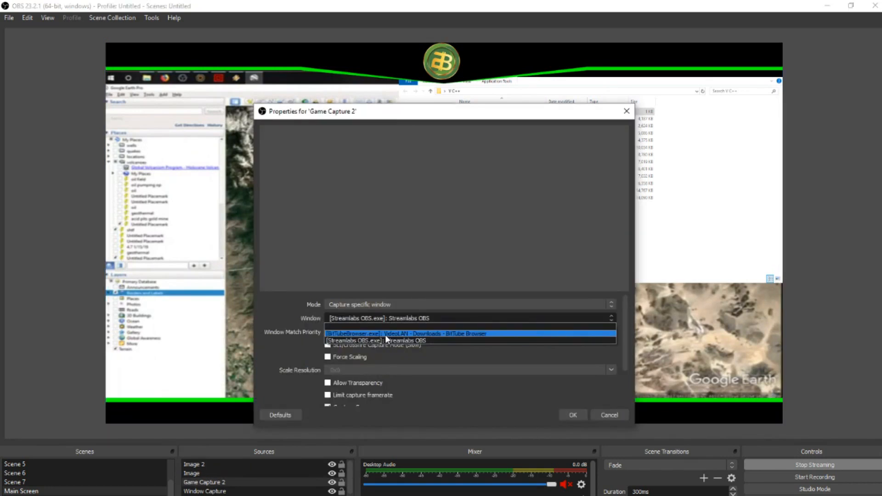
pyautogui.click(385, 334)
pyautogui.click(563, 415)
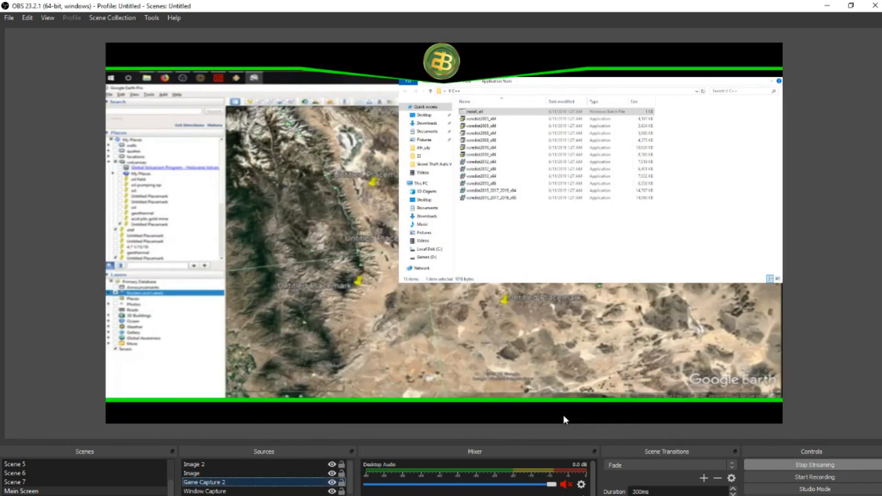
# Review the properties of Game Capture 2 and remove this source from the scene.
pyautogui.doubleClick(200, 483)
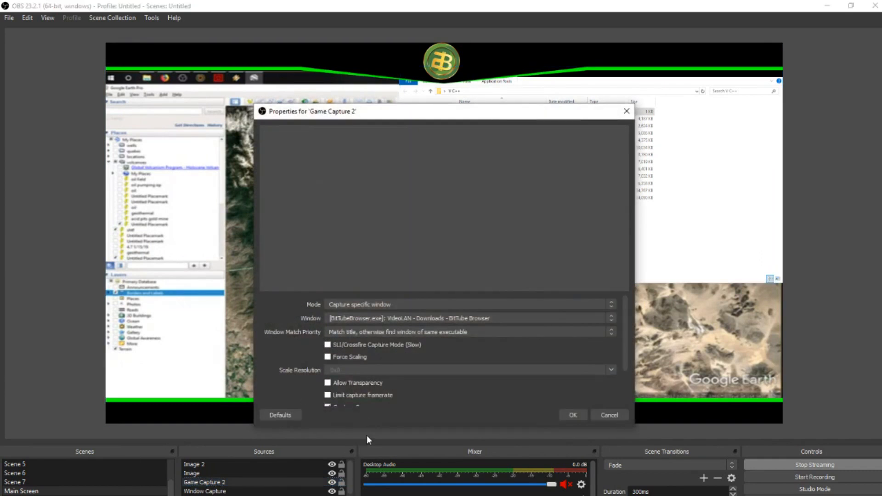
pyautogui.click(573, 415)
pyautogui.press('Delete')
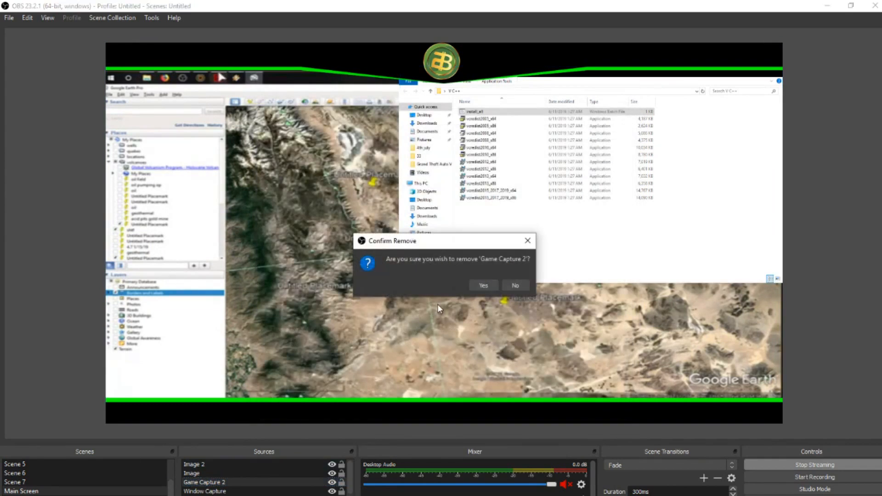
pyautogui.click(473, 285)
# Add a new Video Capture Device source, keeping the resolution/FPS type at Device Default.
pyautogui.click(193, 494)
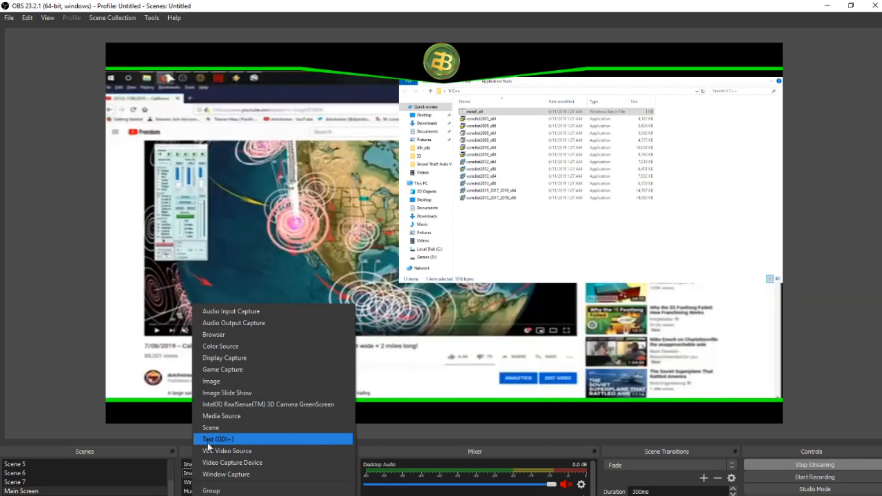
pyautogui.click(228, 463)
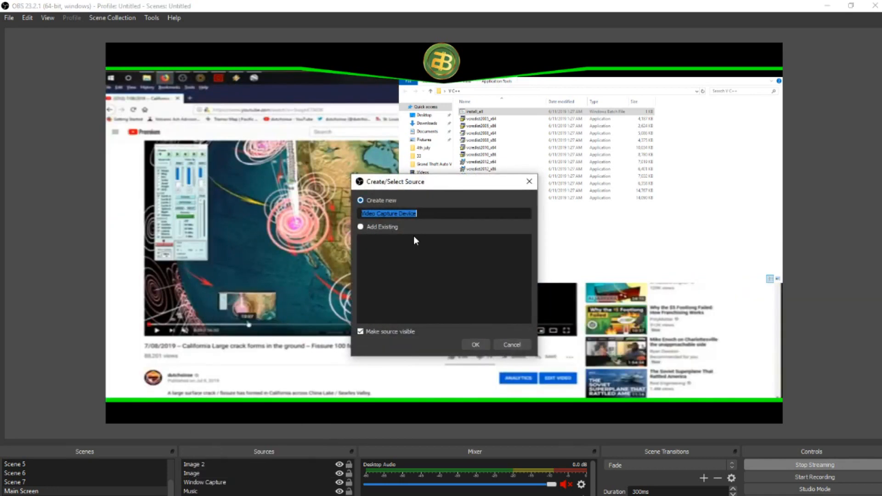
pyautogui.click(476, 344)
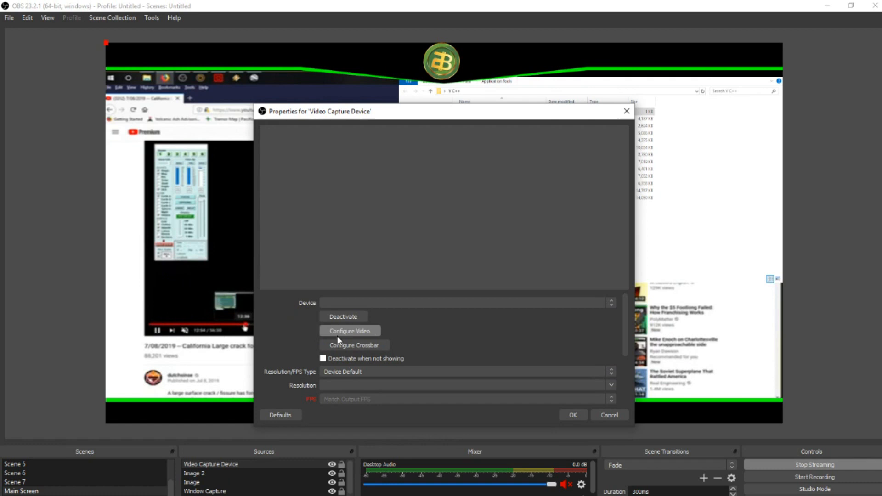
pyautogui.click(333, 373)
pyautogui.click(328, 371)
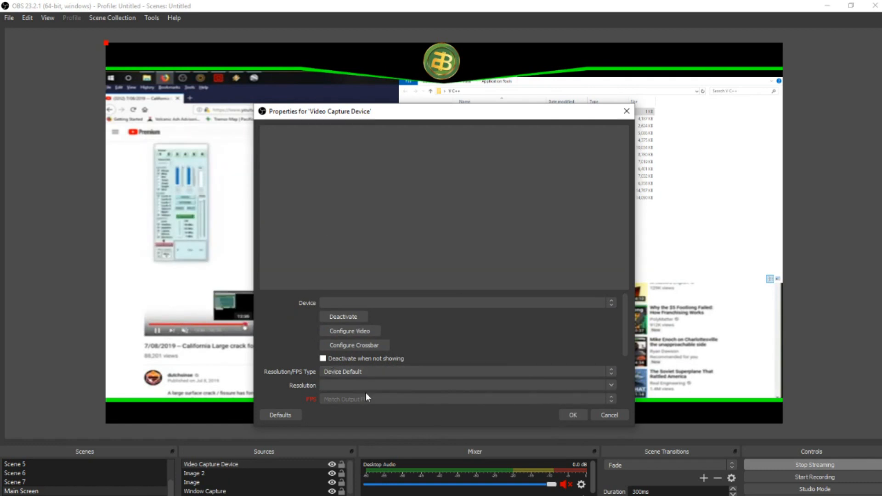
pyautogui.click(572, 414)
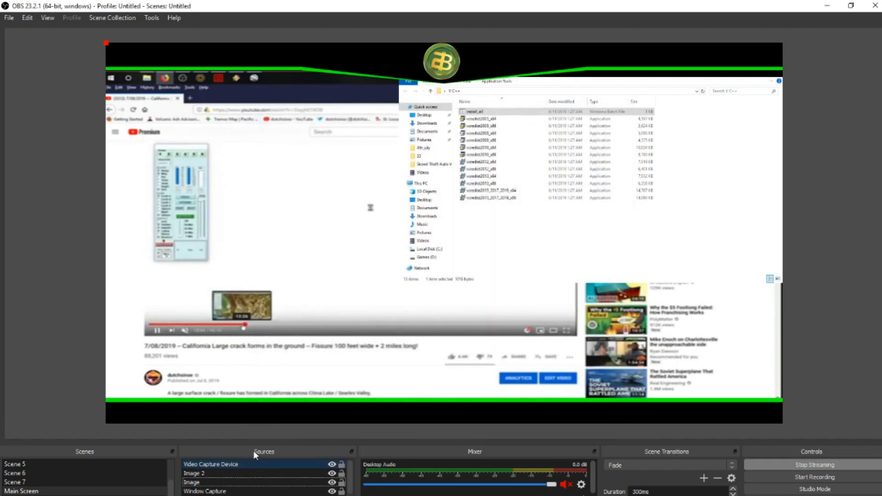